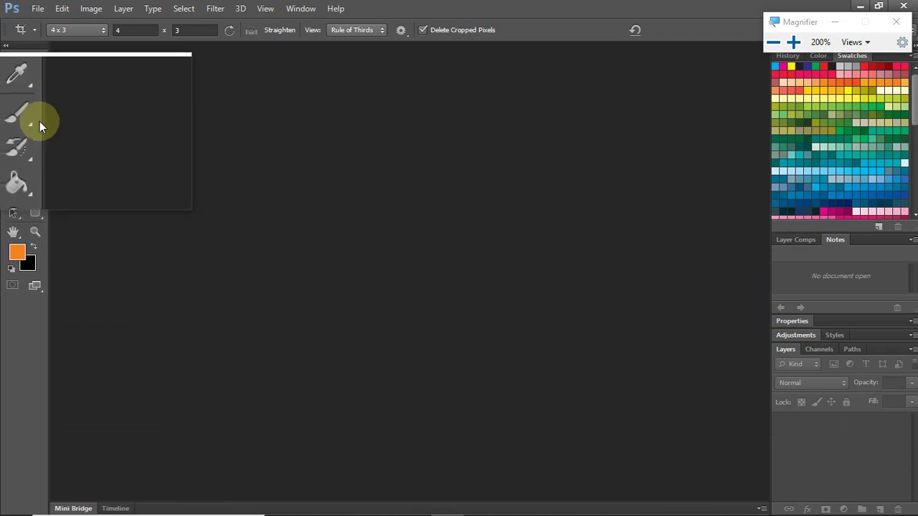
{"action": "left_click", "coordinate": [10, 106]}
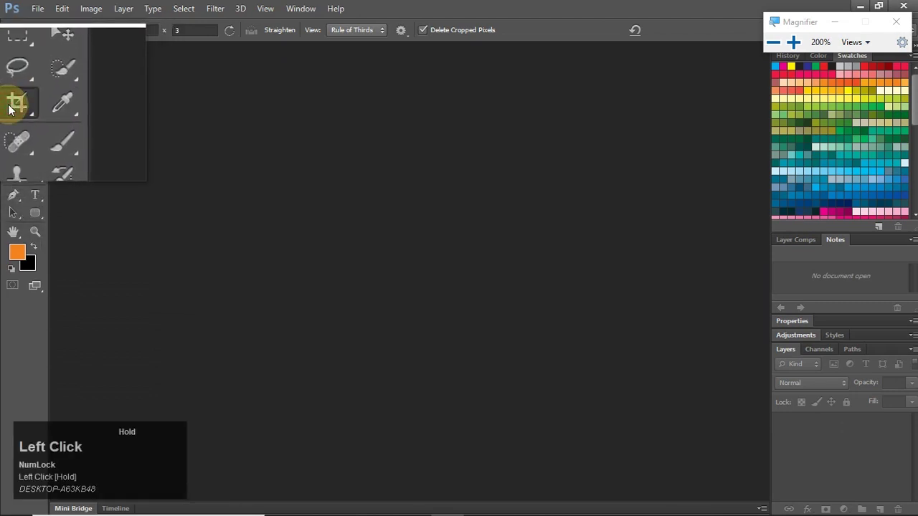
{"action": "left_click_drag", "start_coordinate": [15, 106], "coordinate": [78, 128]}
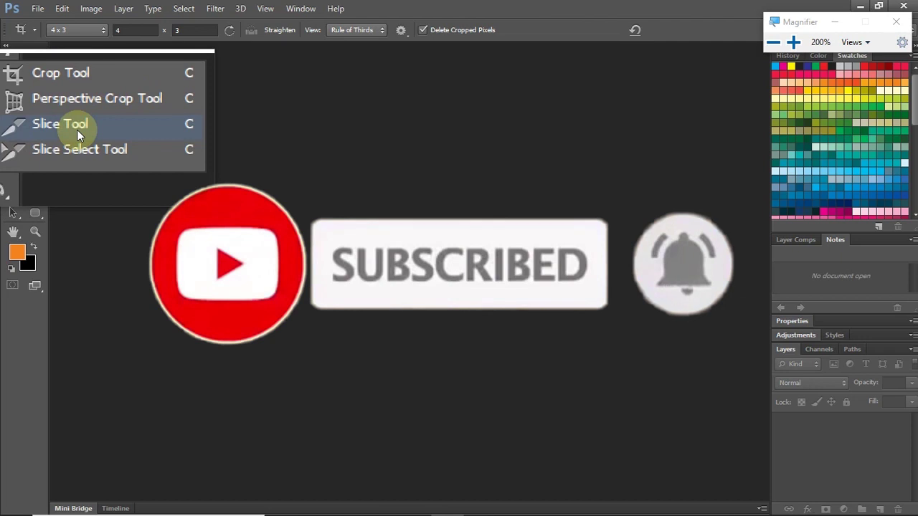
{"action": "key", "text": "Caps_Lock"}
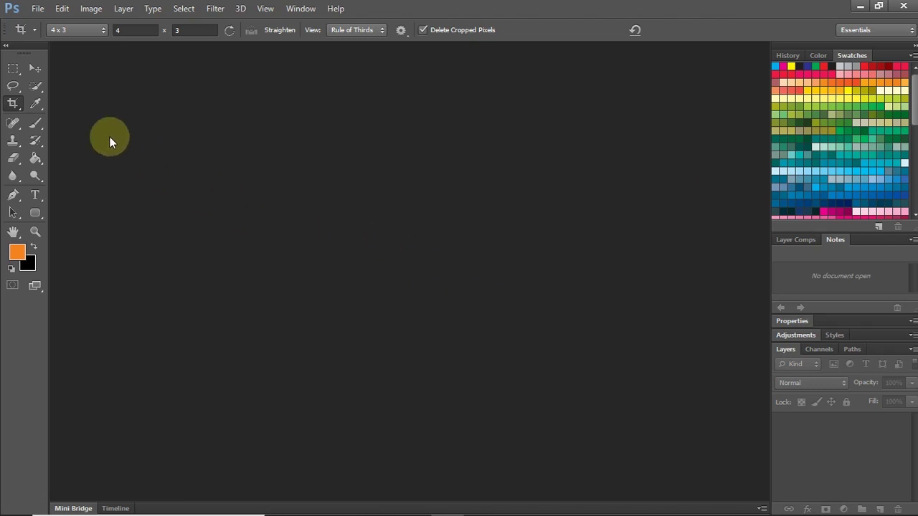
Create a new International Paper A4 document with dimensions in centimeters and resolution in pixels/centimeter.
{"action": "left_click", "coordinate": [37, 8]}
{"action": "left_click", "coordinate": [53, 24]}
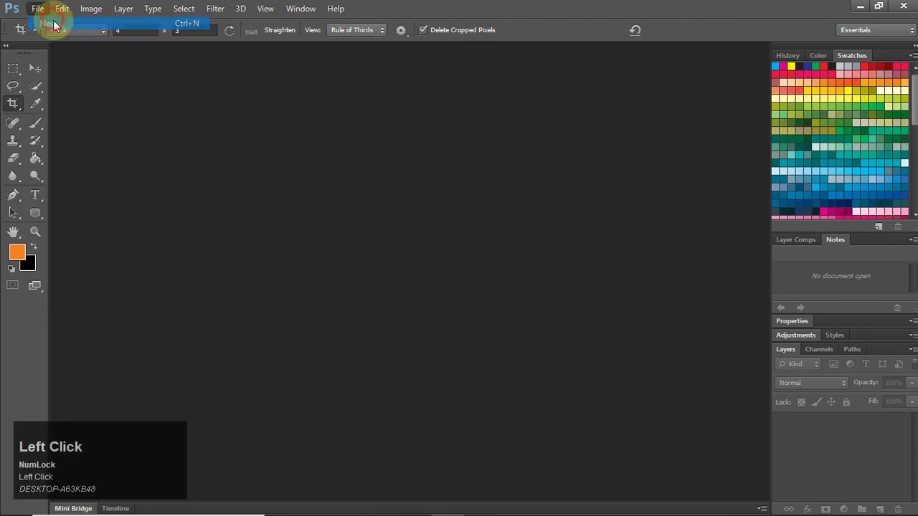
{"action": "left_click", "coordinate": [343, 134]}
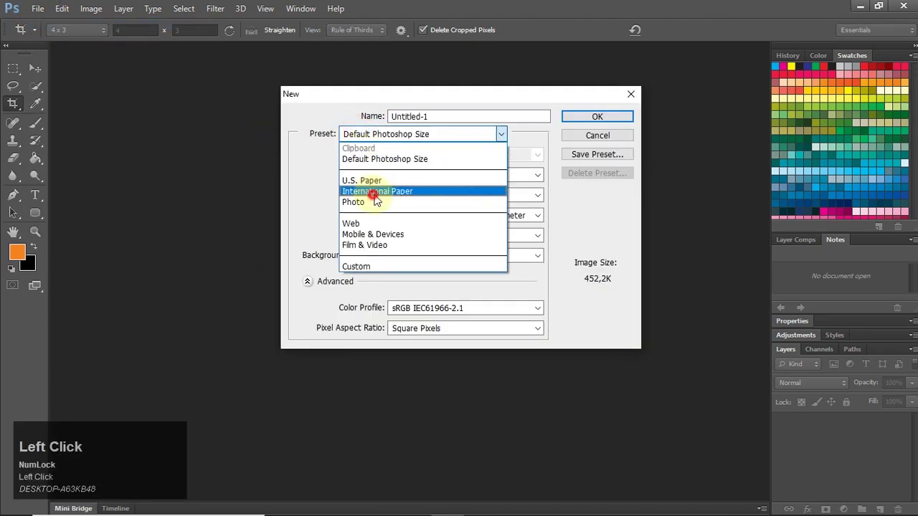
{"action": "left_click", "coordinate": [373, 192]}
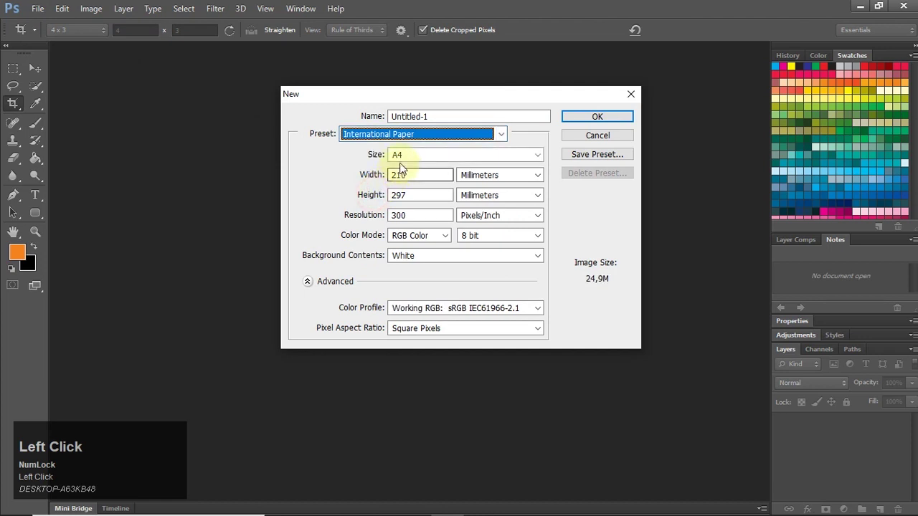
{"action": "left_click", "coordinate": [463, 179]}
{"action": "left_click", "coordinate": [473, 208]}
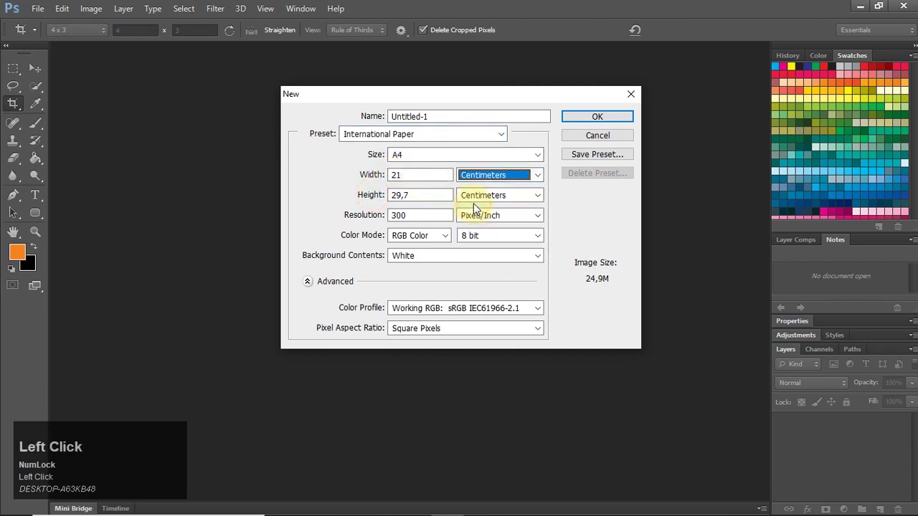
{"action": "left_click", "coordinate": [475, 216]}
{"action": "left_click", "coordinate": [475, 239]}
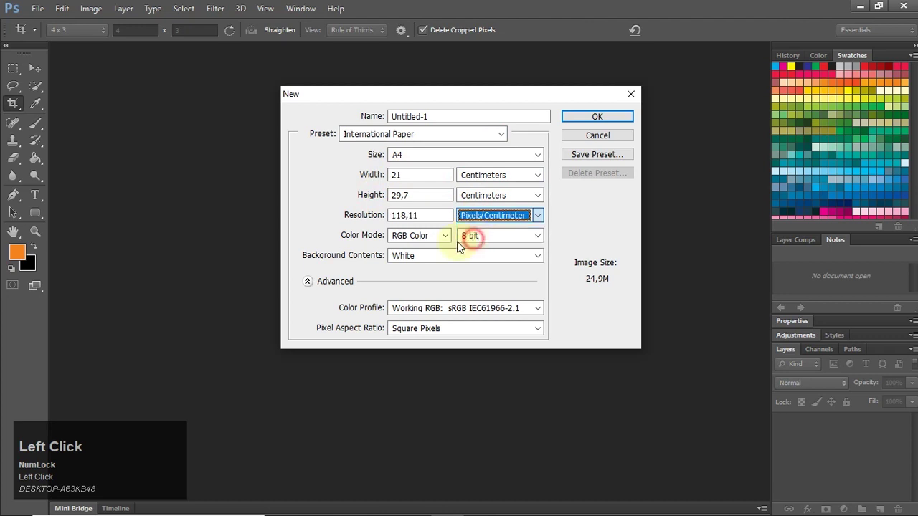
{"action": "left_click", "coordinate": [590, 119]}
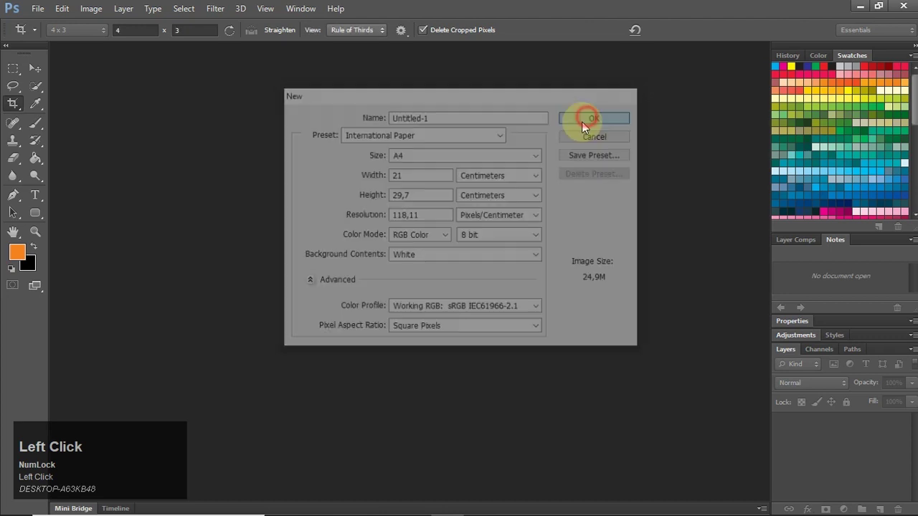
Place the IMG_20200414_175657 photo from File Explorer into the document and rasterize its layer.
{"action": "left_click", "coordinate": [14, 68]}
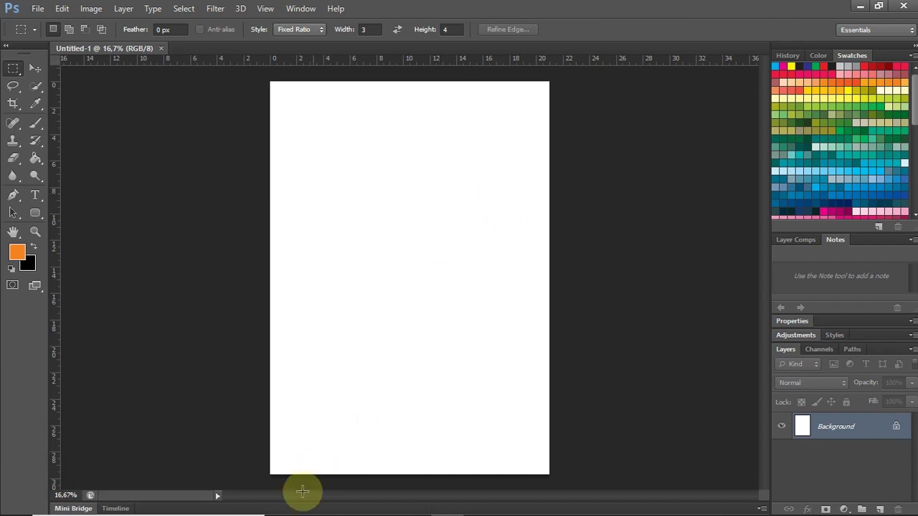
{"action": "mouse_move", "coordinate": [297, 503]}
{"action": "left_click", "coordinate": [349, 504]}
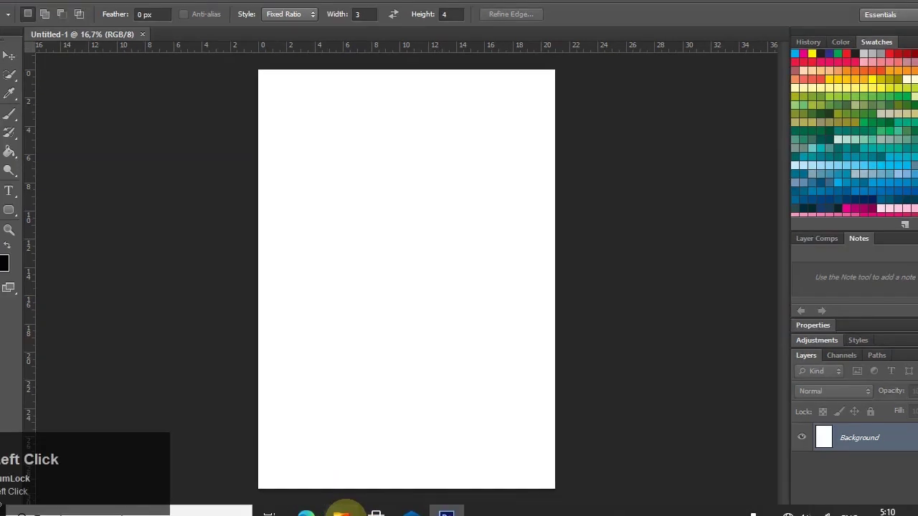
{"action": "left_click_drag", "start_coordinate": [214, 91], "coordinate": [404, 260]}
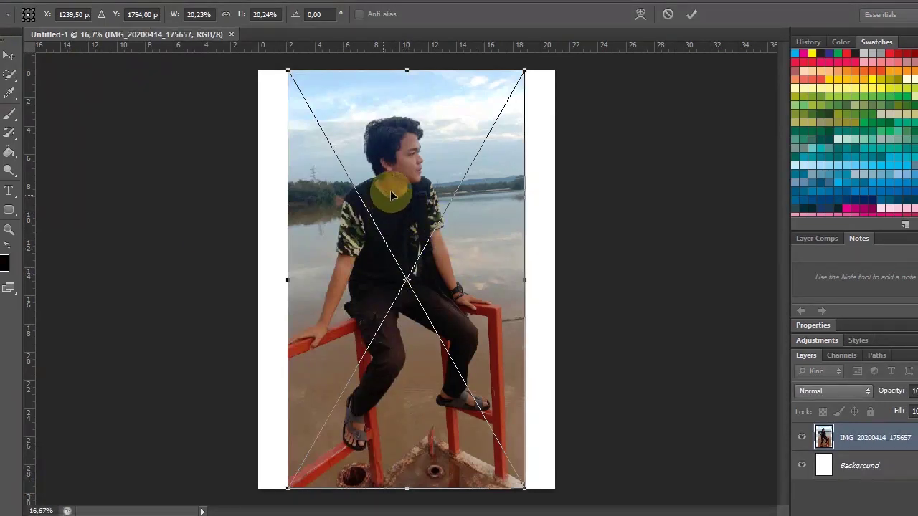
{"action": "key", "text": "Return"}
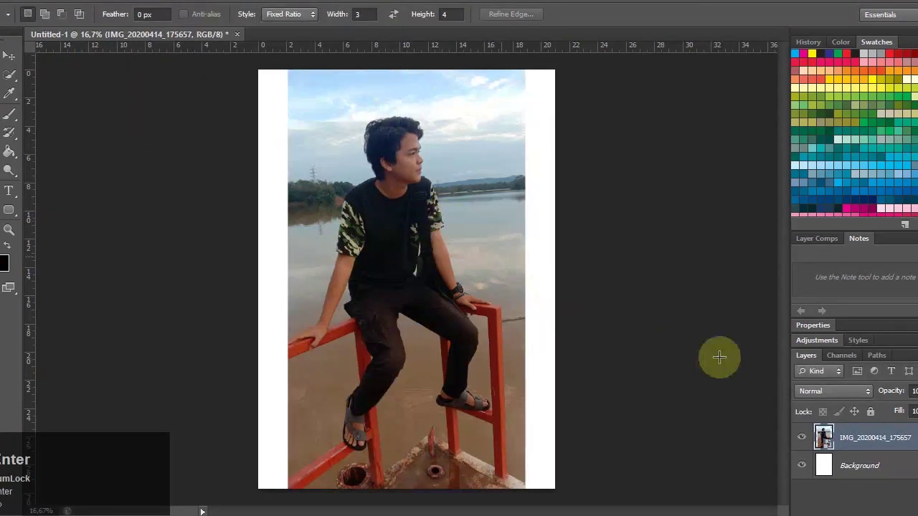
{"action": "right_click", "coordinate": [867, 441]}
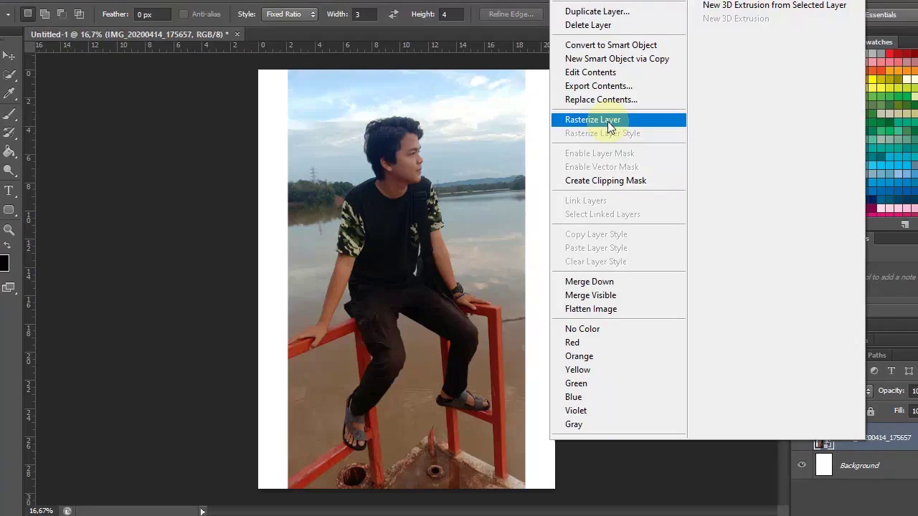
{"action": "left_click", "coordinate": [609, 127]}
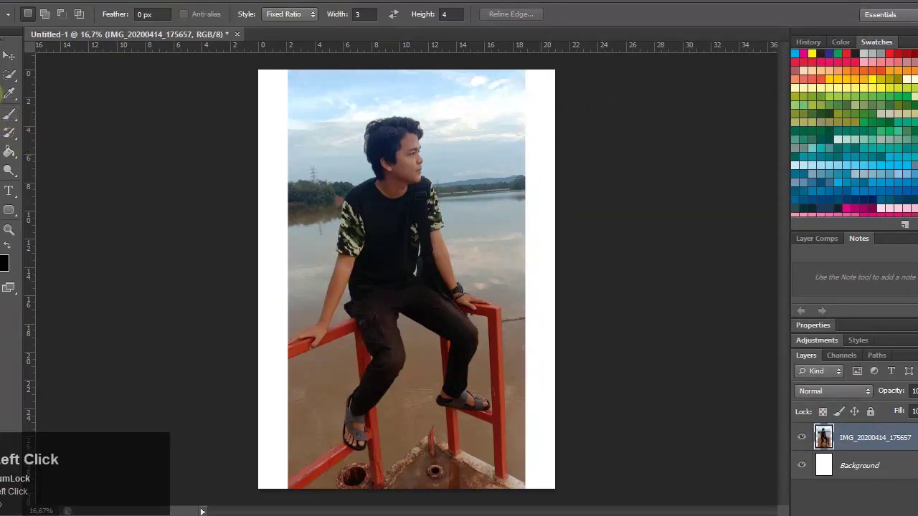
Start a crop at the 4 x 3 ratio, shrink the frame to about 11 cm wide and center it on the man's upper body.
{"action": "key", "text": "c"}
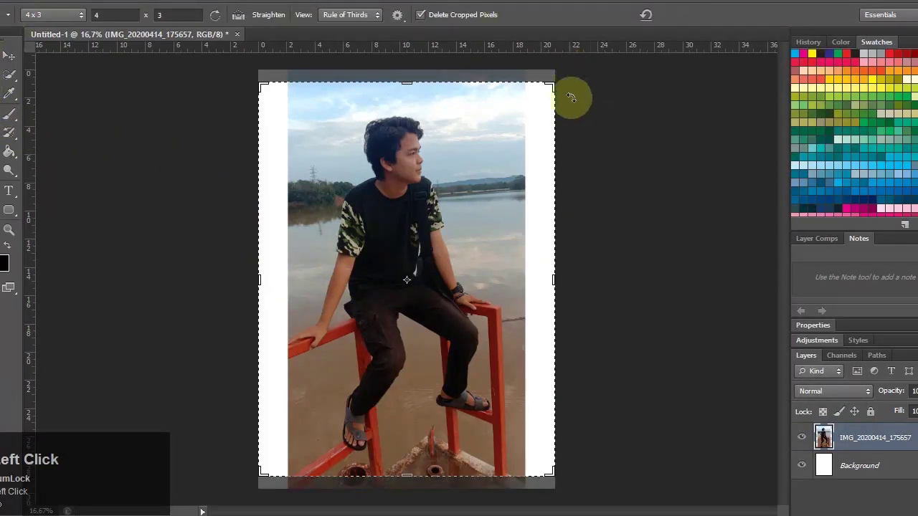
{"action": "left_click", "coordinate": [81, 16]}
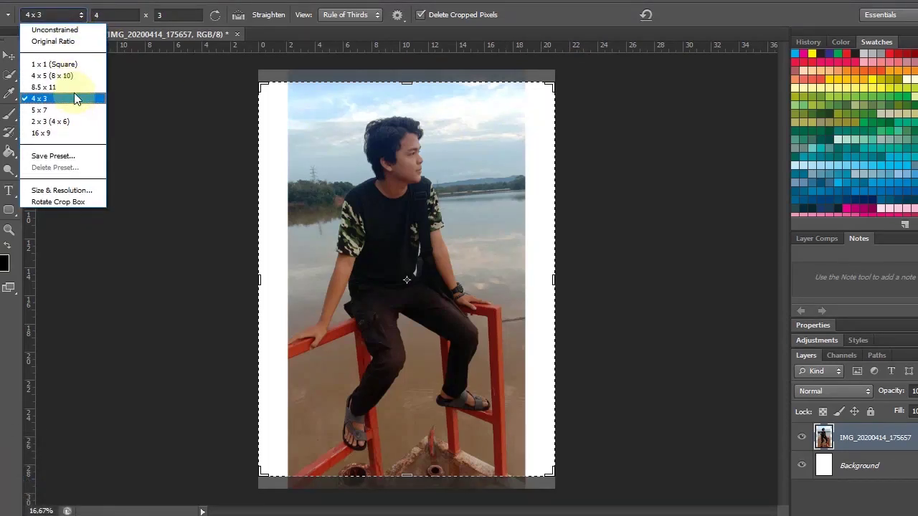
{"action": "left_click", "coordinate": [75, 193]}
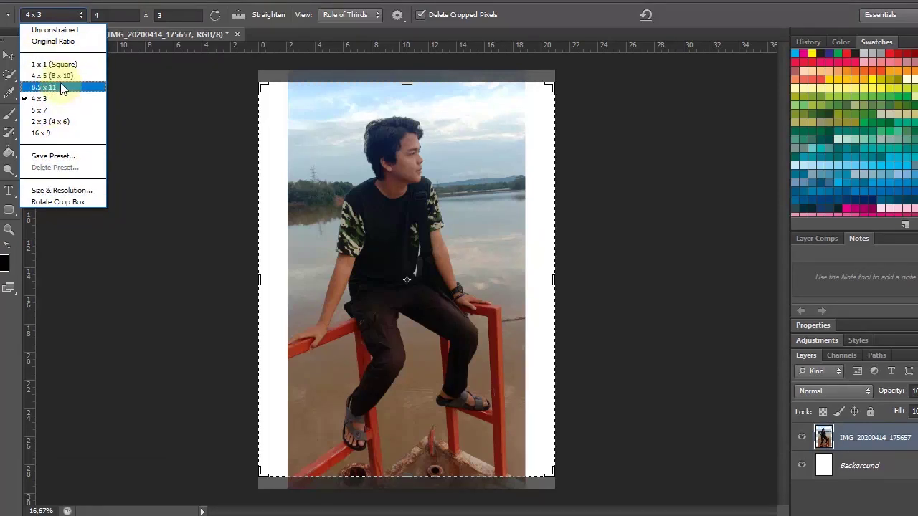
{"action": "left_click", "coordinate": [92, 11]}
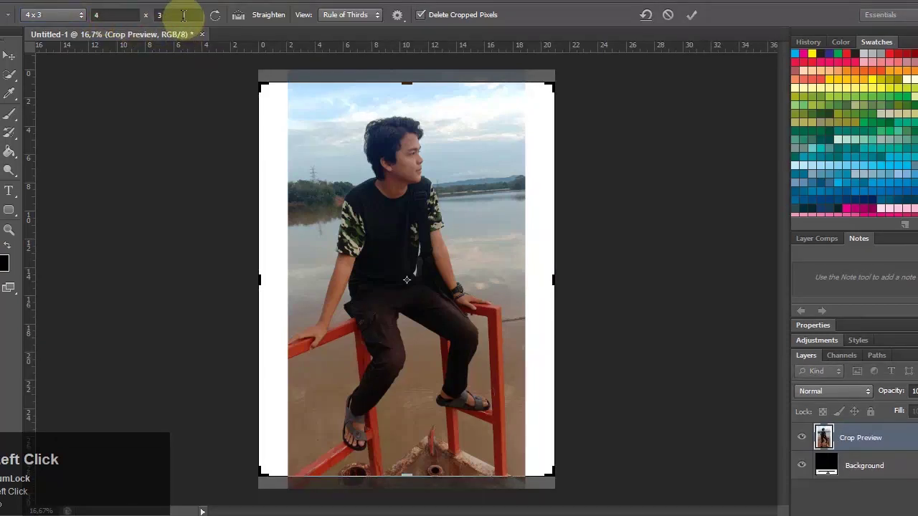
{"action": "left_click", "coordinate": [72, 15]}
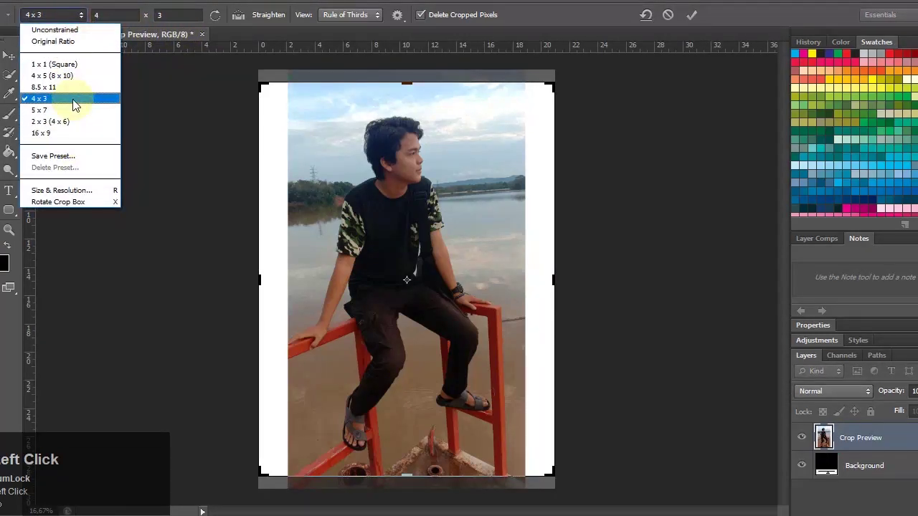
{"action": "left_click", "coordinate": [74, 103]}
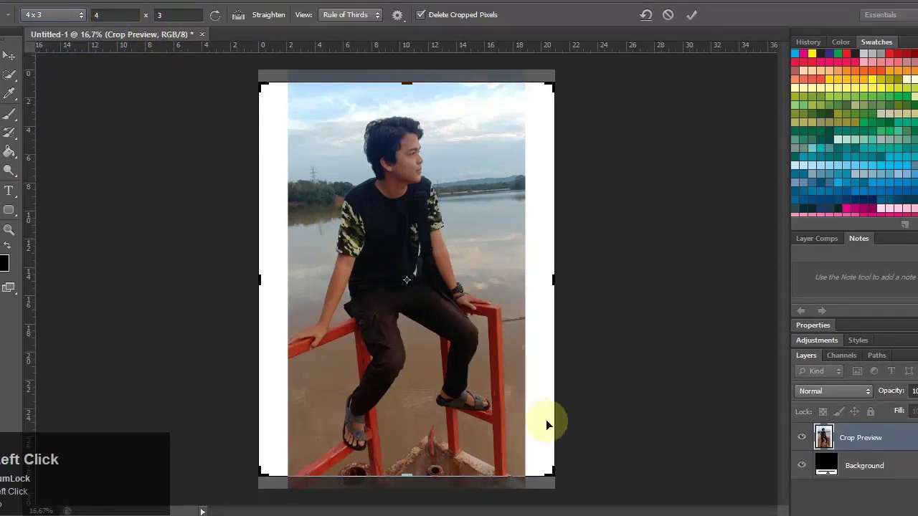
{"action": "left_click_drag", "start_coordinate": [557, 477], "coordinate": [484, 380]}
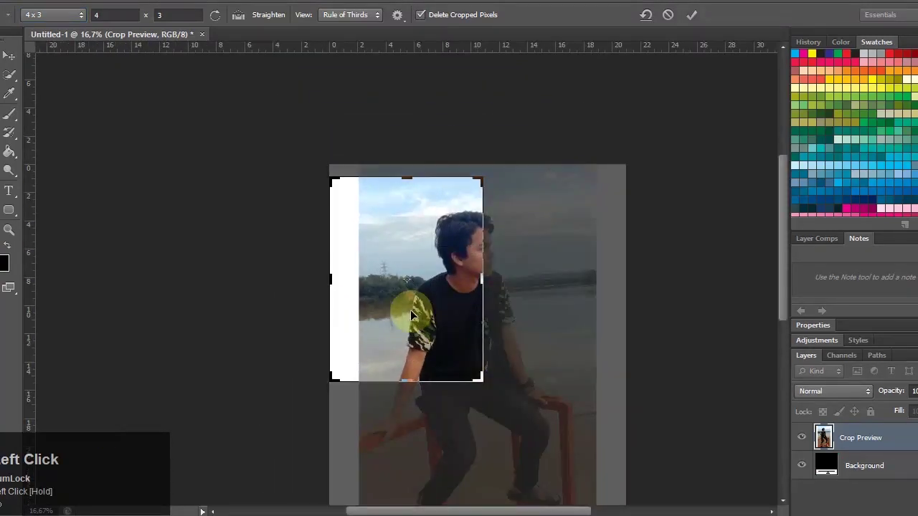
{"action": "left_click_drag", "start_coordinate": [392, 231], "coordinate": [374, 249]}
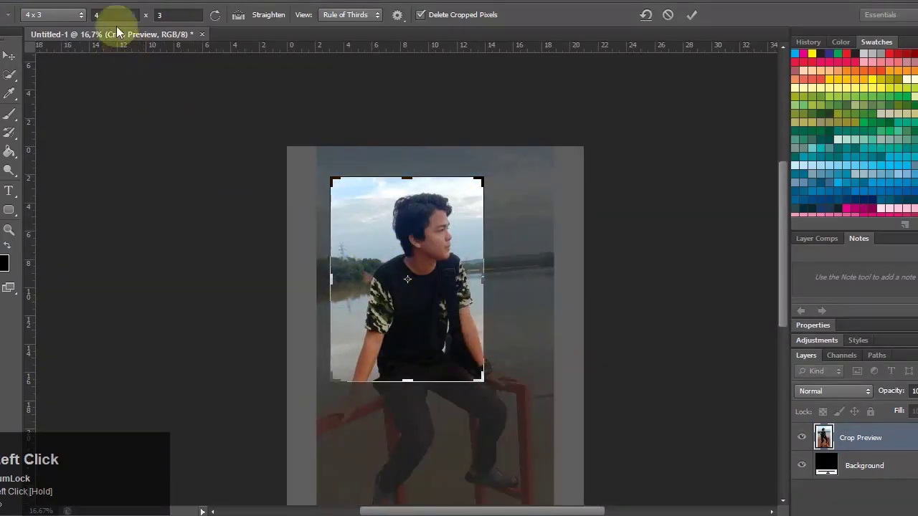
Try the Grid and Golden Ratio crop overlays while repositioning the photo inside the crop frame.
{"action": "left_click", "coordinate": [366, 16]}
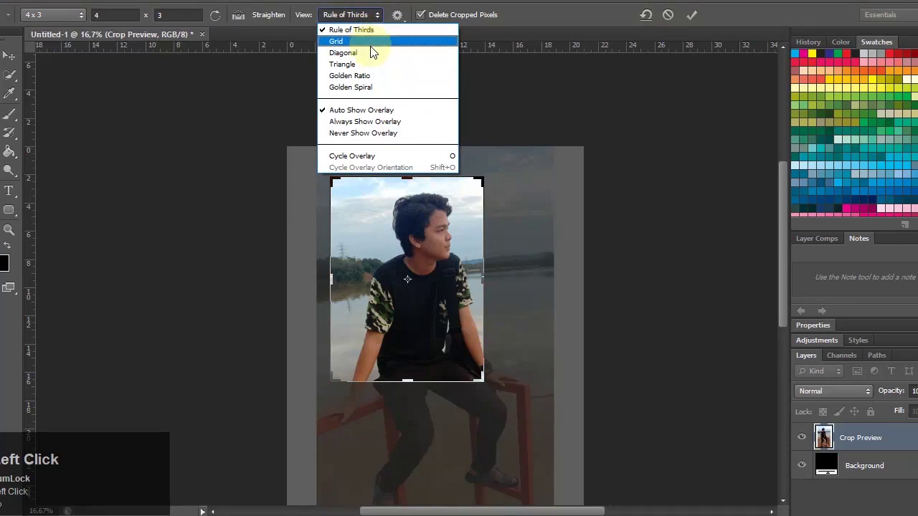
{"action": "left_click", "coordinate": [371, 44]}
{"action": "left_click_drag", "start_coordinate": [467, 301], "coordinate": [357, 77]}
{"action": "left_click", "coordinate": [346, 15]}
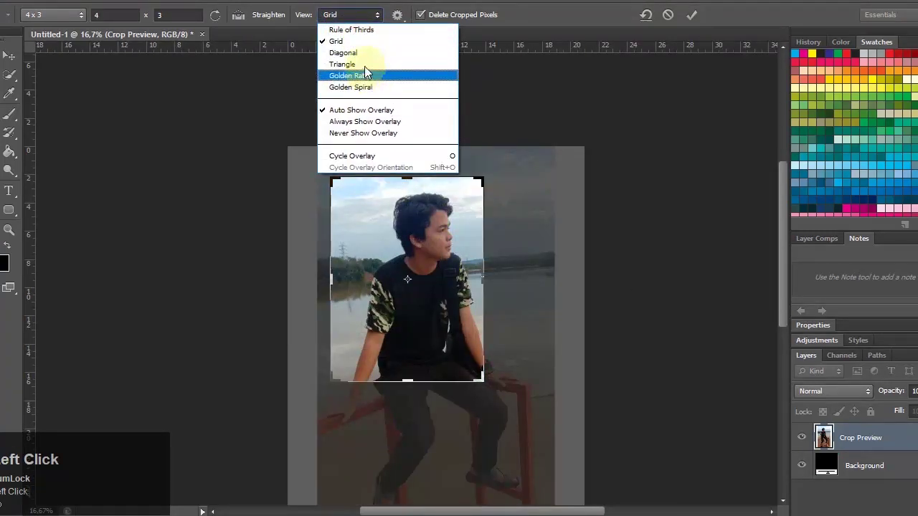
{"action": "left_click", "coordinate": [355, 76]}
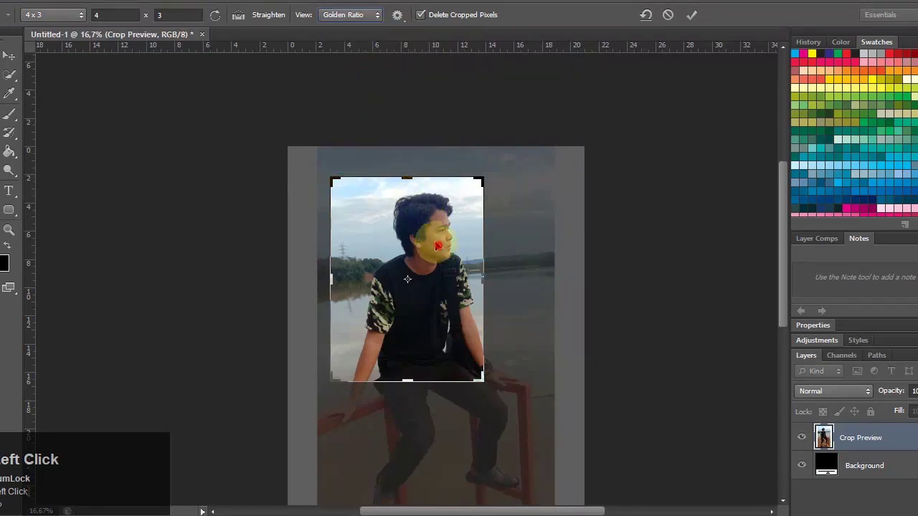
{"action": "left_click_drag", "start_coordinate": [437, 246], "coordinate": [421, 235]}
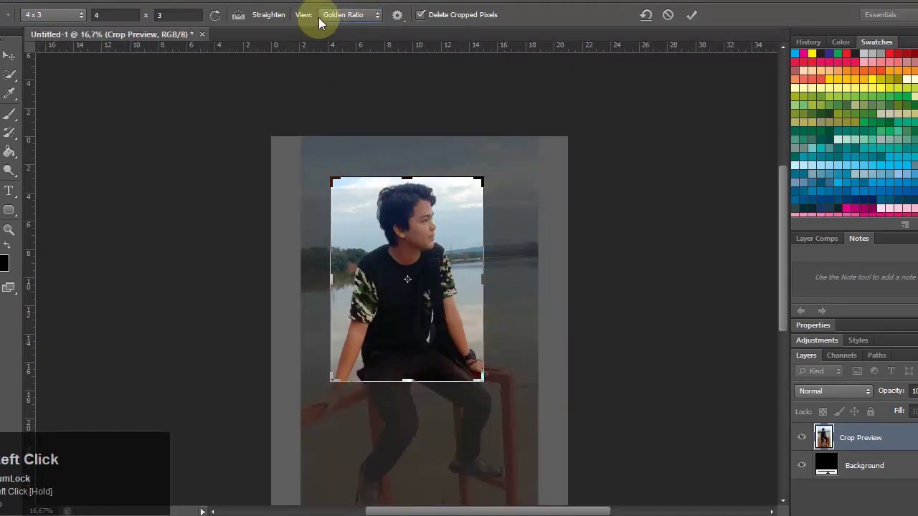
Use the Golden Spiral overlay to fine-tune the photo's position in the crop frame and apply the crop.
{"action": "left_click", "coordinate": [322, 17]}
{"action": "left_click", "coordinate": [347, 88]}
{"action": "mouse_move", "coordinate": [402, 197]}
{"action": "left_mouse_down"}
{"action": "mouse_move", "coordinate": [419, 226]}
{"action": "mouse_move", "coordinate": [402, 207]}
{"action": "left_mouse_up"}
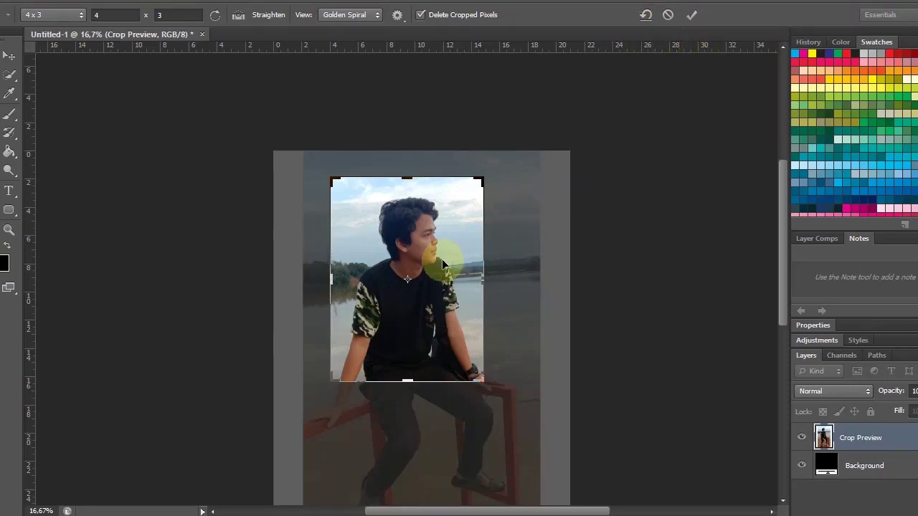
{"action": "left_click_drag", "start_coordinate": [442, 259], "coordinate": [434, 242]}
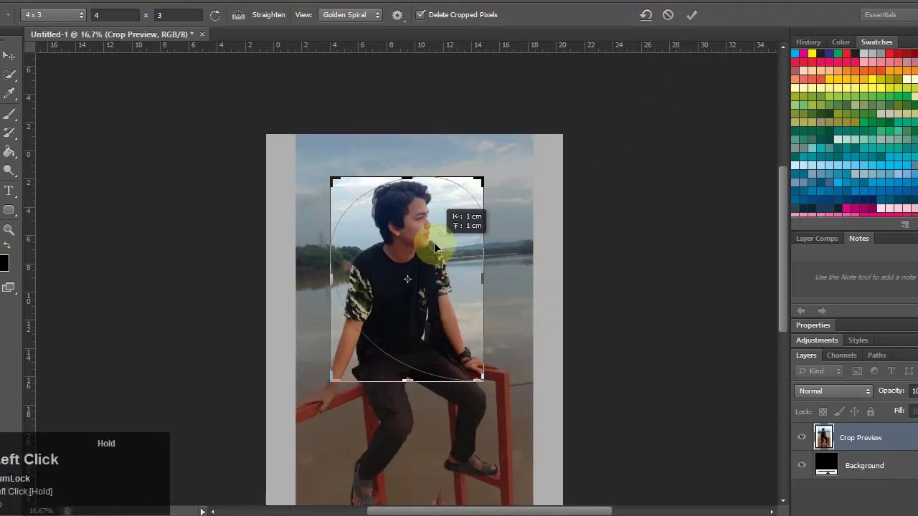
{"action": "left_click_drag", "start_coordinate": [435, 248], "coordinate": [434, 247]}
{"action": "left_click", "coordinate": [691, 15]}
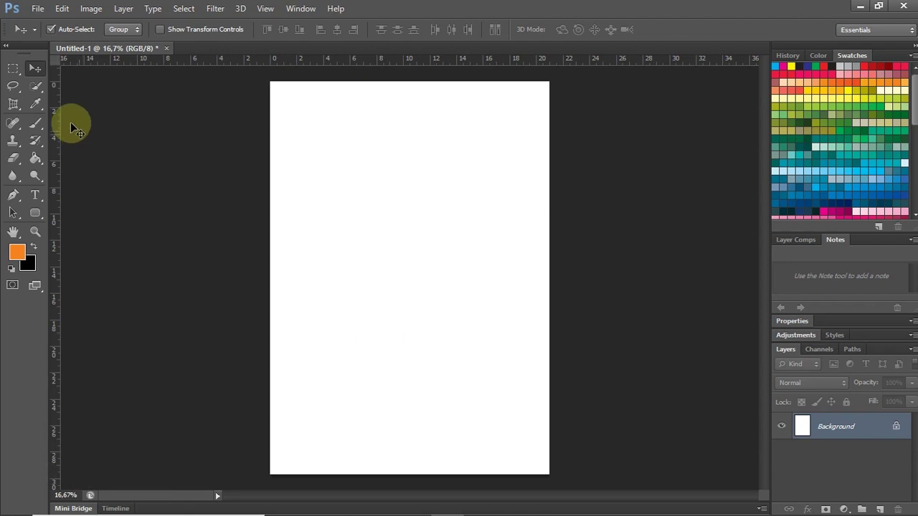
Activate the Perspective Crop tool for the blank A4 document.
{"action": "left_click", "coordinate": [14, 104]}
{"action": "left_click", "coordinate": [17, 105]}
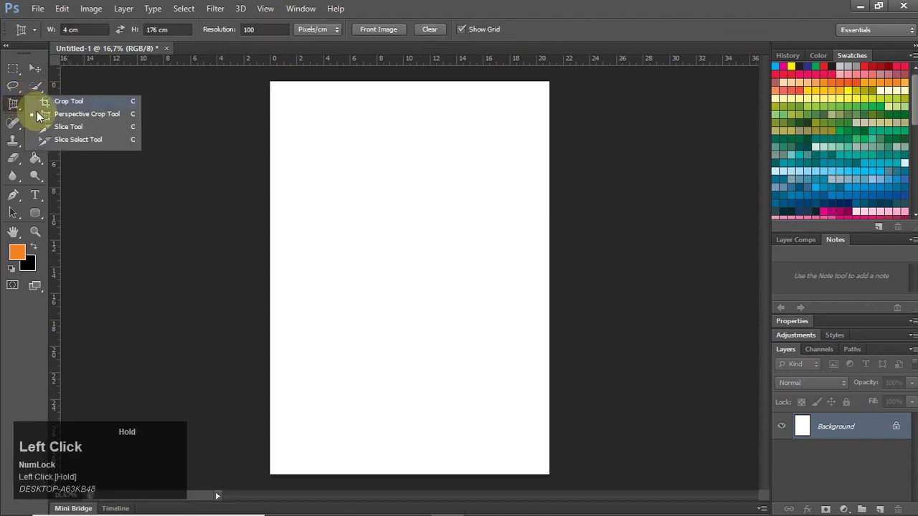
Close the "potosop tutorial 2" folder window and place the "index" book image from the "gambar" folder into the document.
{"action": "mouse_move", "coordinate": [312, 513]}
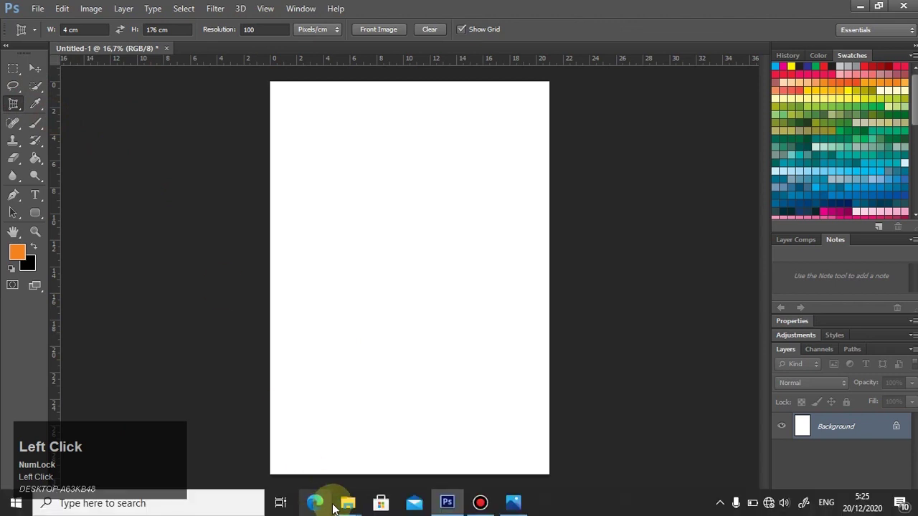
{"action": "mouse_move", "coordinate": [342, 510]}
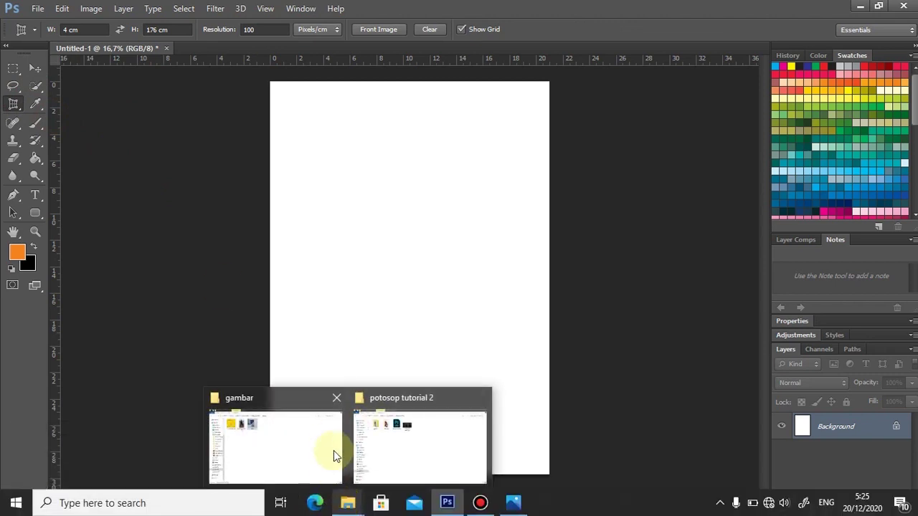
{"action": "mouse_move", "coordinate": [333, 404]}
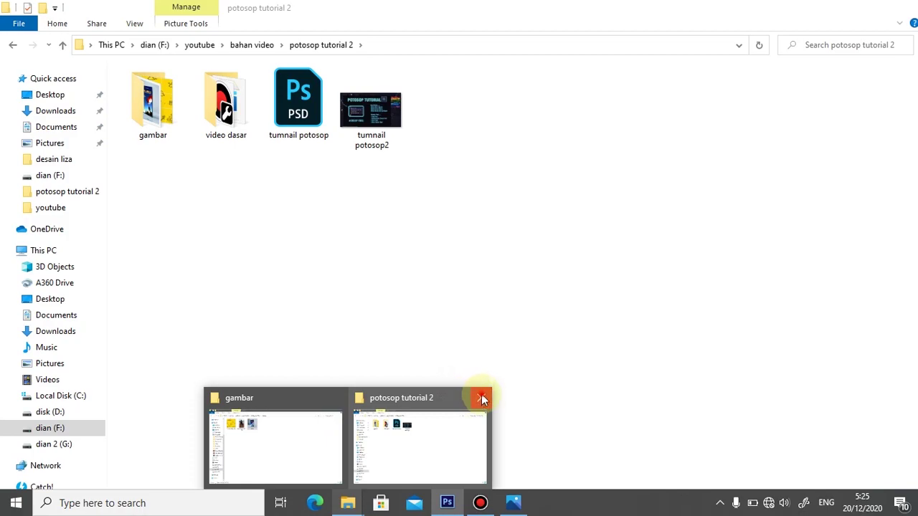
{"action": "left_click", "coordinate": [481, 399]}
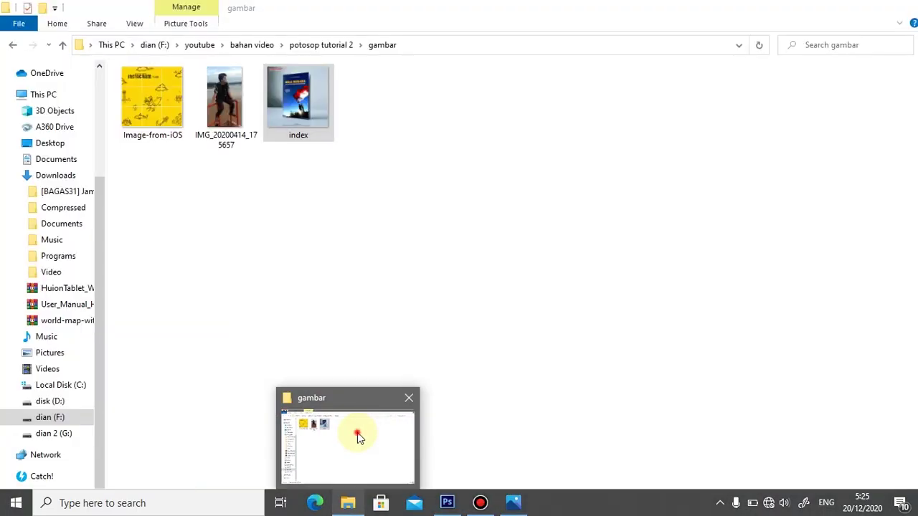
{"action": "left_click", "coordinate": [357, 432]}
{"action": "left_click_drag", "start_coordinate": [286, 105], "coordinate": [411, 285]}
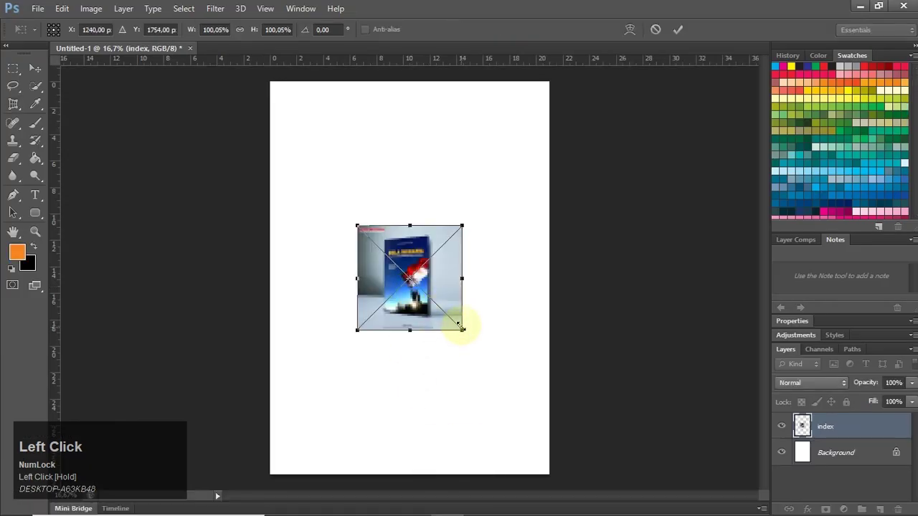
Enlarge the placed book image proportionally to about 260% so it spans the page width, commit the placement, and rasterize its layer.
{"action": "left_click_drag", "start_coordinate": [460, 327], "coordinate": [553, 421]}
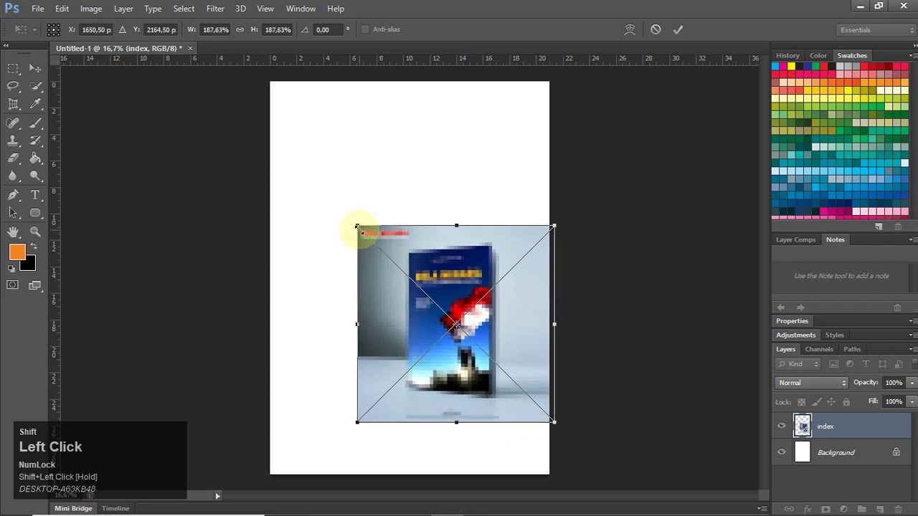
{"action": "left_click_drag", "start_coordinate": [357, 227], "coordinate": [299, 159]}
{"action": "left_click_drag", "start_coordinate": [288, 146], "coordinate": [280, 148]}
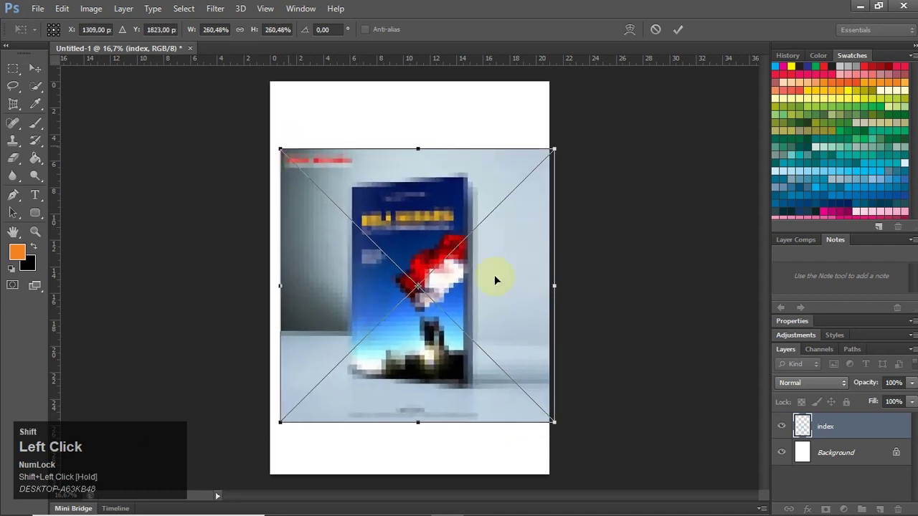
{"action": "left_click_drag", "start_coordinate": [479, 315], "coordinate": [468, 311]}
{"action": "key", "text": "Return"}
{"action": "right_click", "coordinate": [875, 429]}
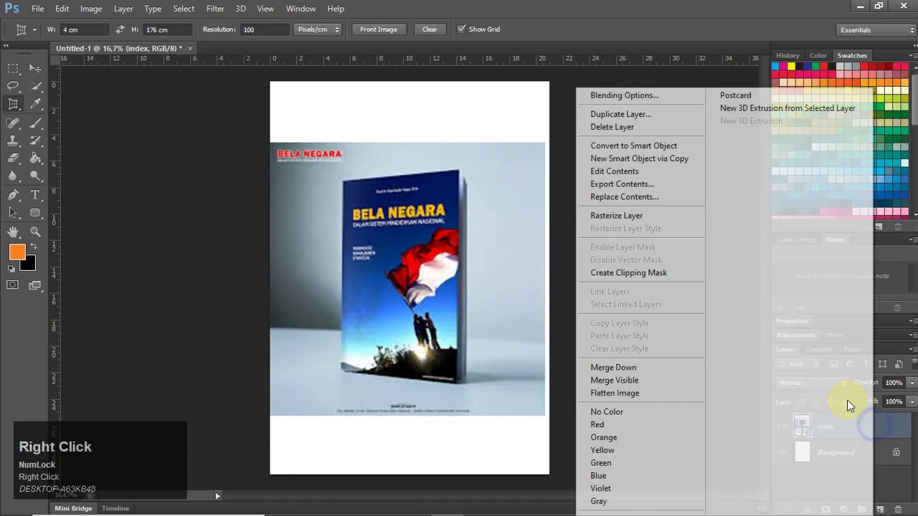
{"action": "left_click", "coordinate": [640, 217]}
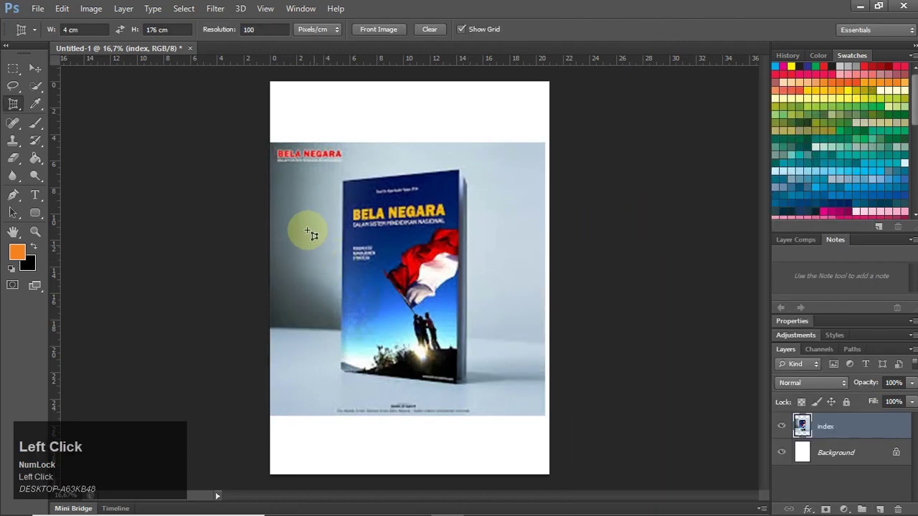
Try pixels as the unit for the perspective crop width and return it to centimeters.
{"action": "left_click", "coordinate": [93, 29]}
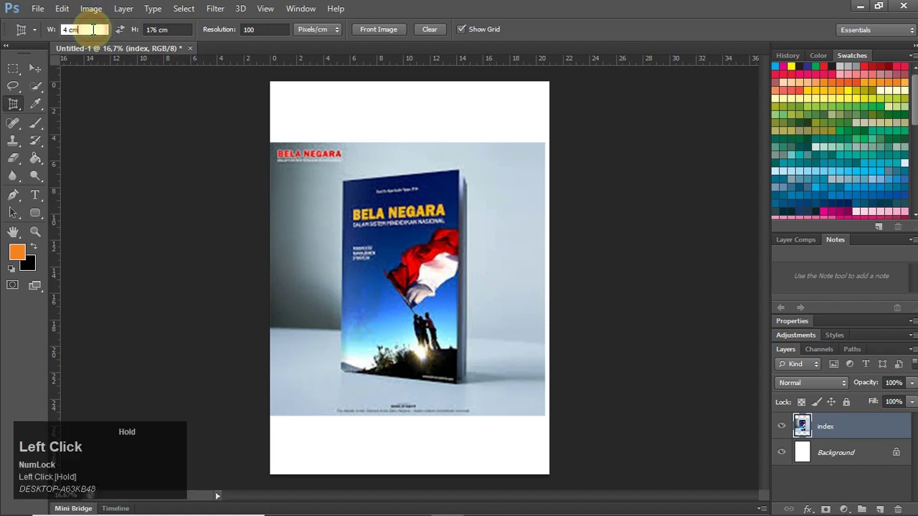
{"action": "right_click", "coordinate": [92, 30]}
{"action": "left_click", "coordinate": [115, 36]}
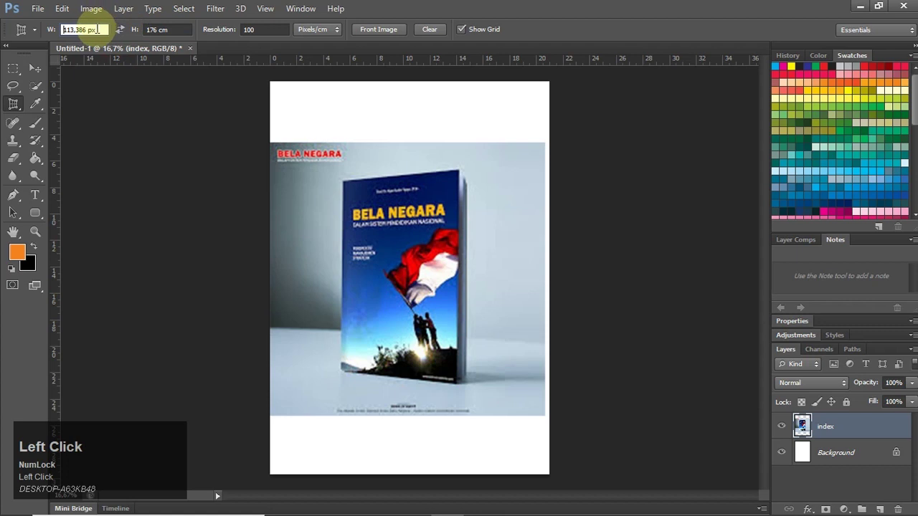
{"action": "right_click", "coordinate": [99, 30]}
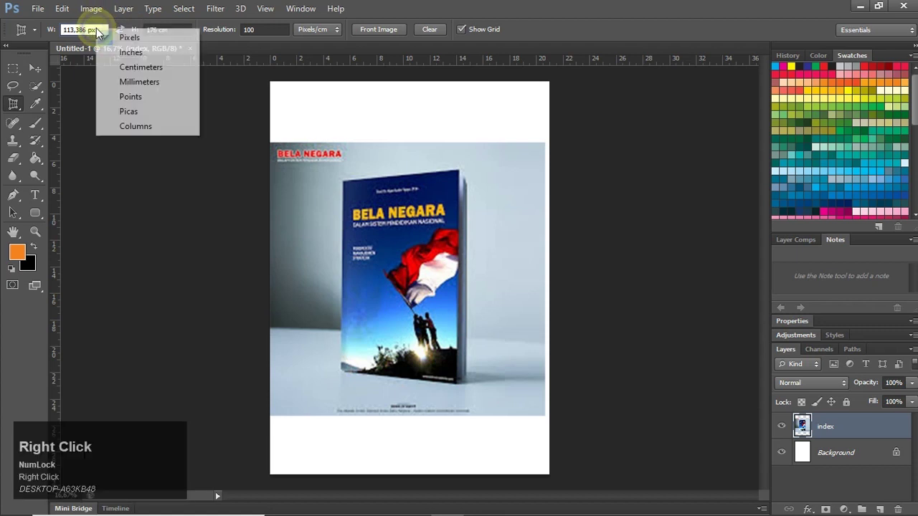
{"action": "left_click", "coordinate": [128, 60]}
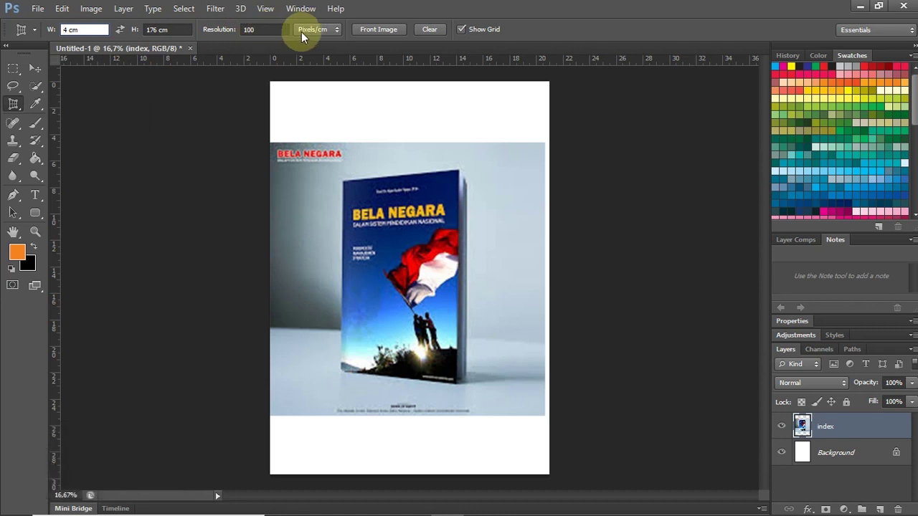
Set the perspective crop height to 5 cm.
{"action": "left_click", "coordinate": [183, 29]}
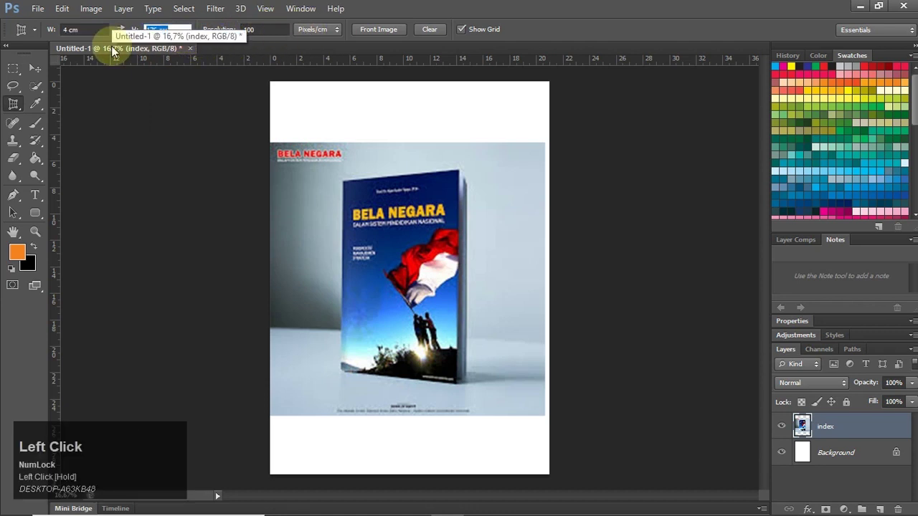
{"action": "type", "text": "5"}
{"action": "left_click", "coordinate": [270, 29]}
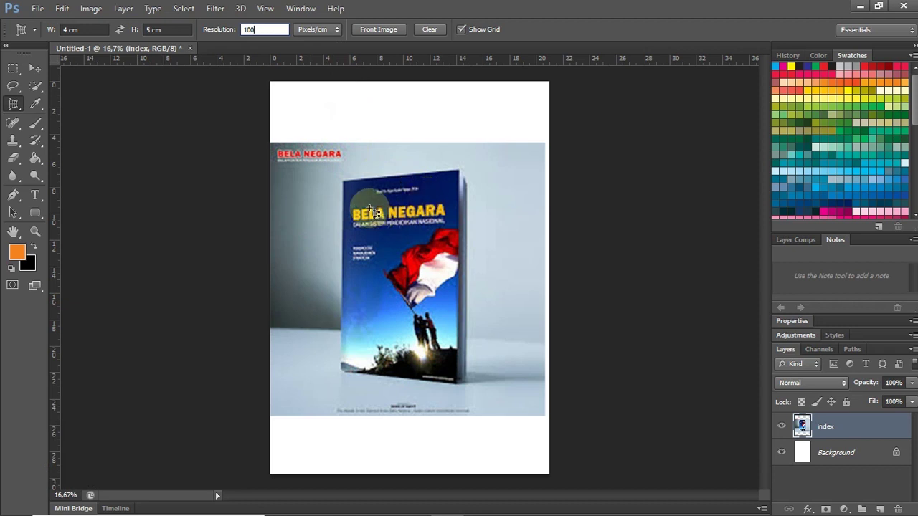
Set the perspective crop corners on the four corners of the book's front cover, apply the crop, and inspect the flattened cover up close.
{"action": "left_click", "coordinate": [341, 180]}
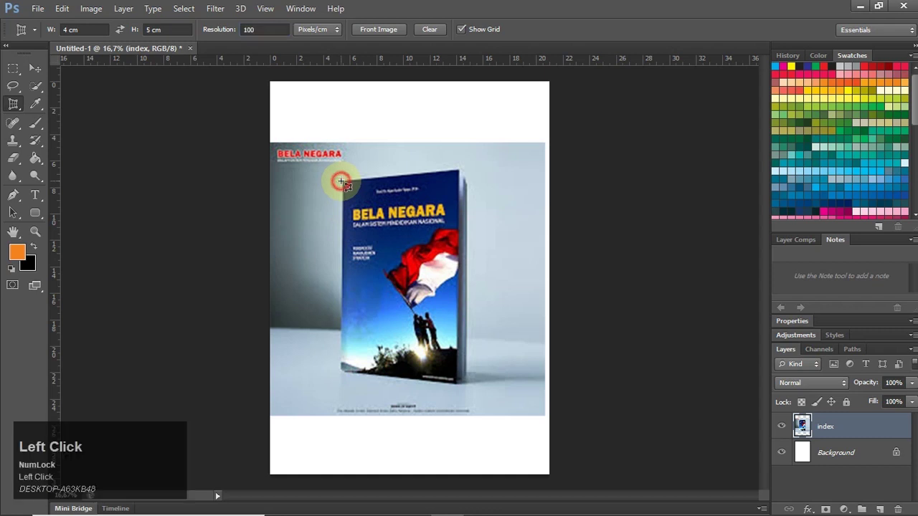
{"action": "left_click", "coordinate": [456, 173]}
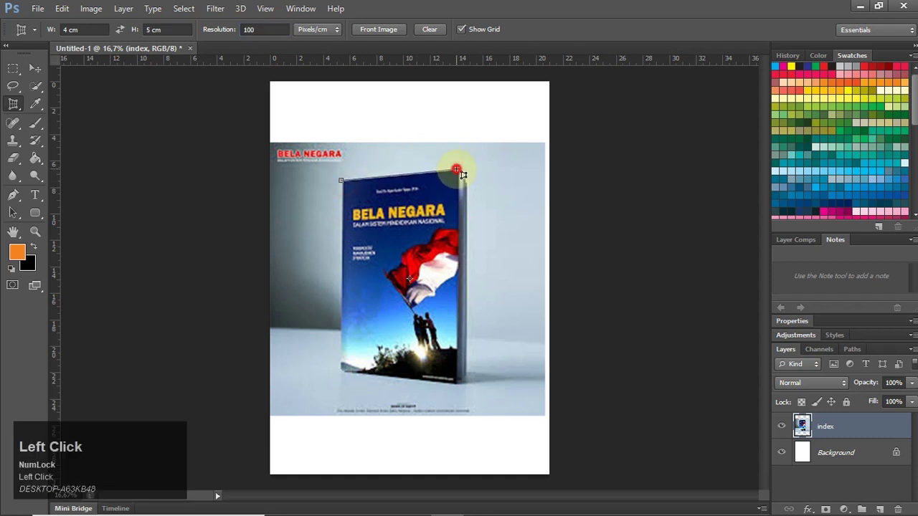
{"action": "left_click", "coordinate": [456, 383]}
{"action": "left_click", "coordinate": [341, 368]}
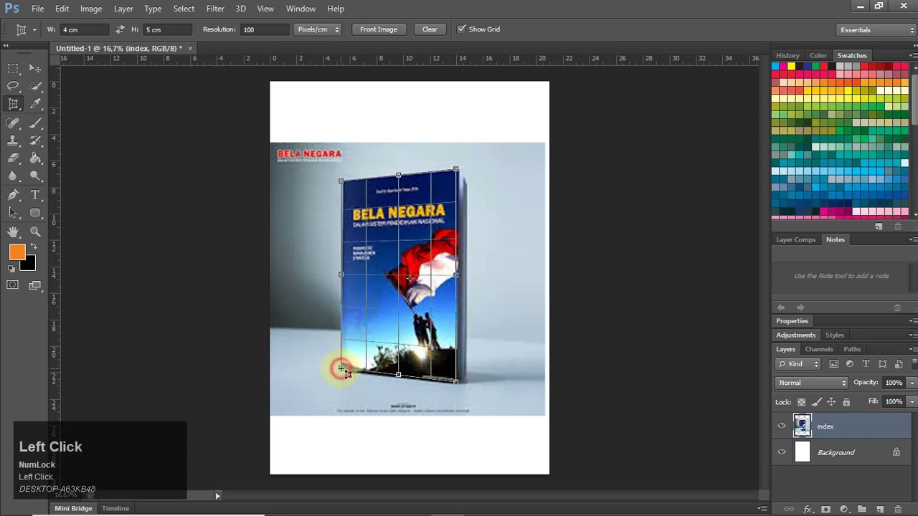
{"action": "key", "text": "Return"}
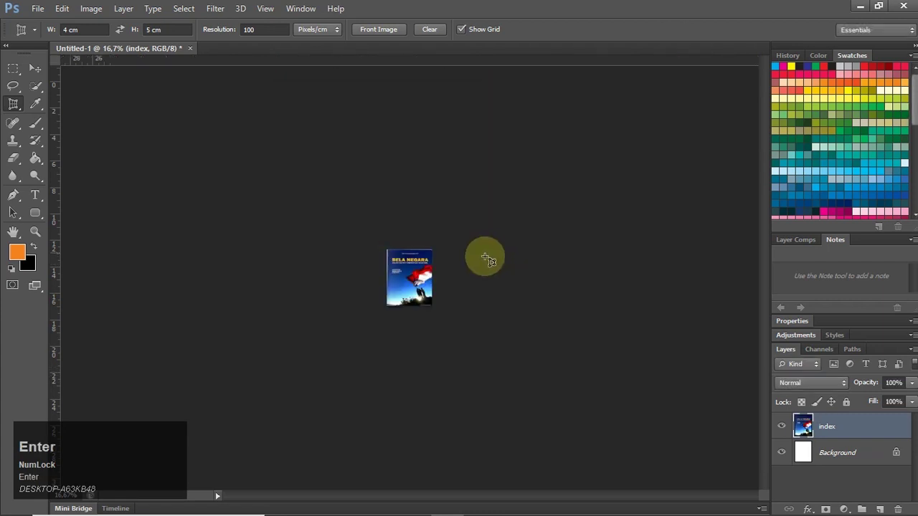
{"action": "scroll", "coordinate": [421, 266], "scroll_direction": "up", "scroll_amount": 3}
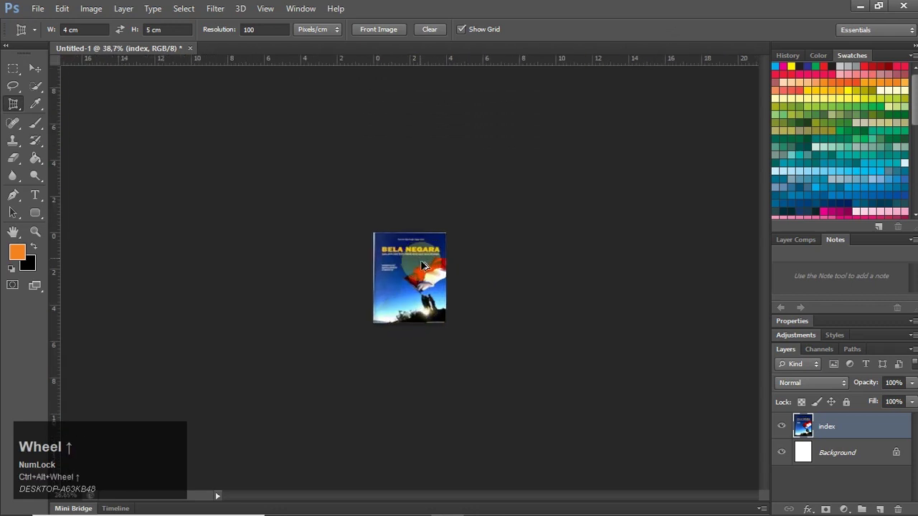
{"action": "scroll", "coordinate": [423, 274], "scroll_direction": "up", "scroll_amount": 5}
{"action": "scroll", "coordinate": [423, 276], "scroll_direction": "down", "scroll_amount": 1}
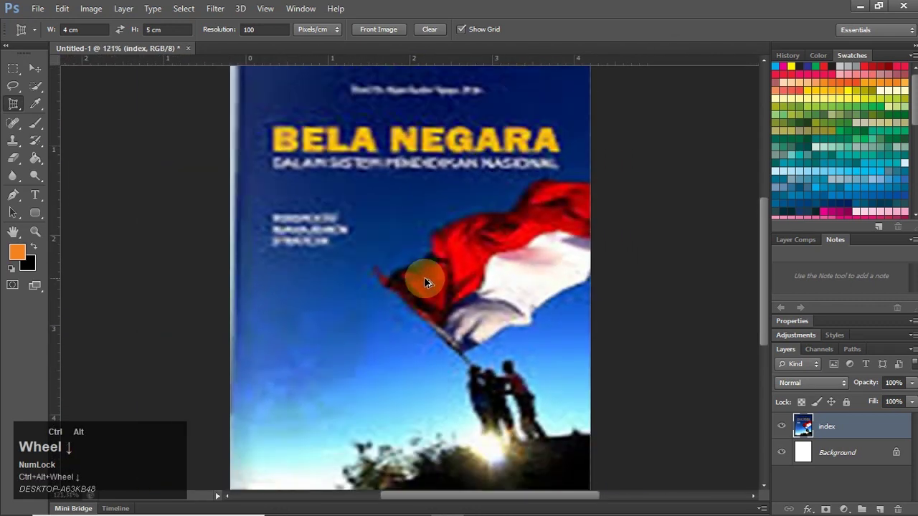
{"action": "scroll", "coordinate": [424, 277], "scroll_direction": "down", "scroll_amount": 1}
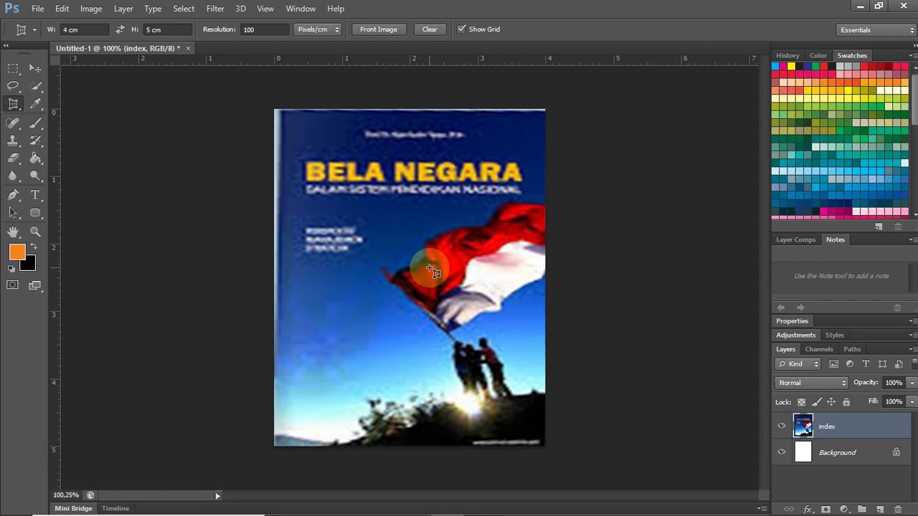
Draw two slices on the blank page with the Slice tool, one in the upper-left area and one in the lower-right area.
{"action": "mouse_move", "coordinate": [423, 512]}
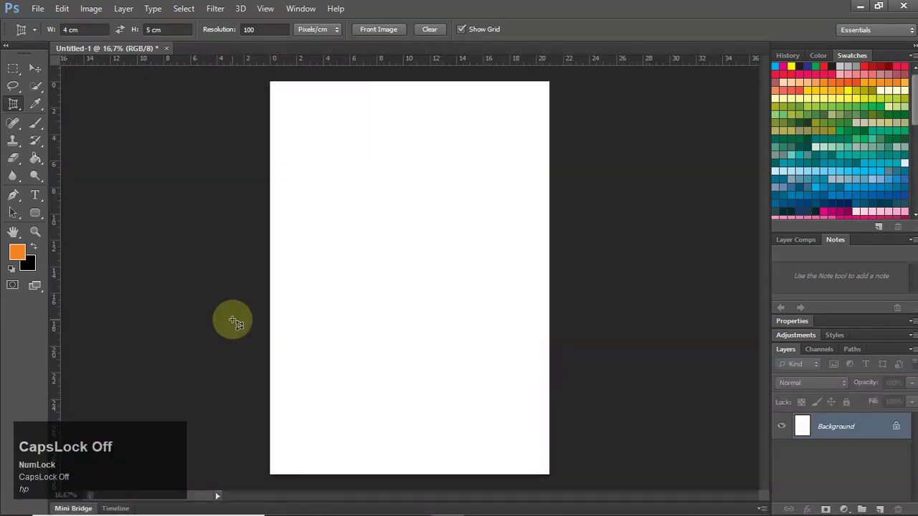
{"action": "left_click_drag", "start_coordinate": [13, 102], "coordinate": [61, 133]}
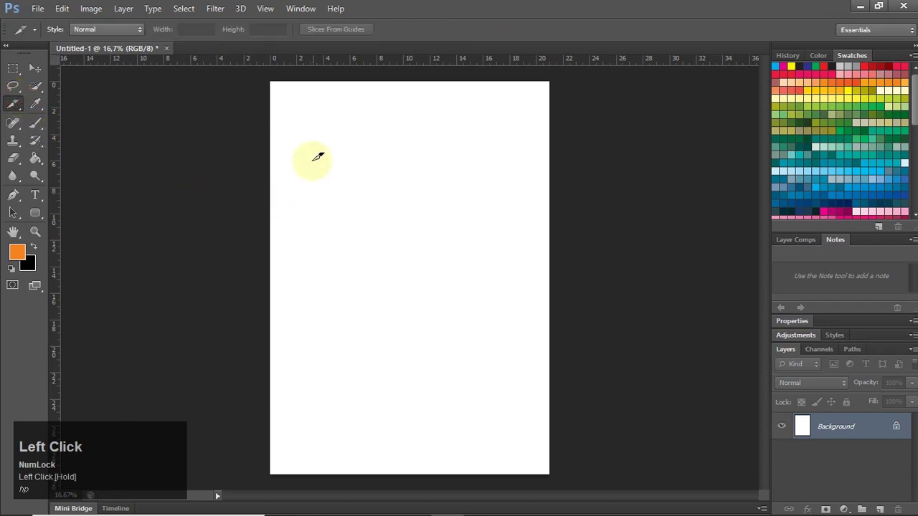
{"action": "left_click_drag", "start_coordinate": [297, 143], "coordinate": [504, 386]}
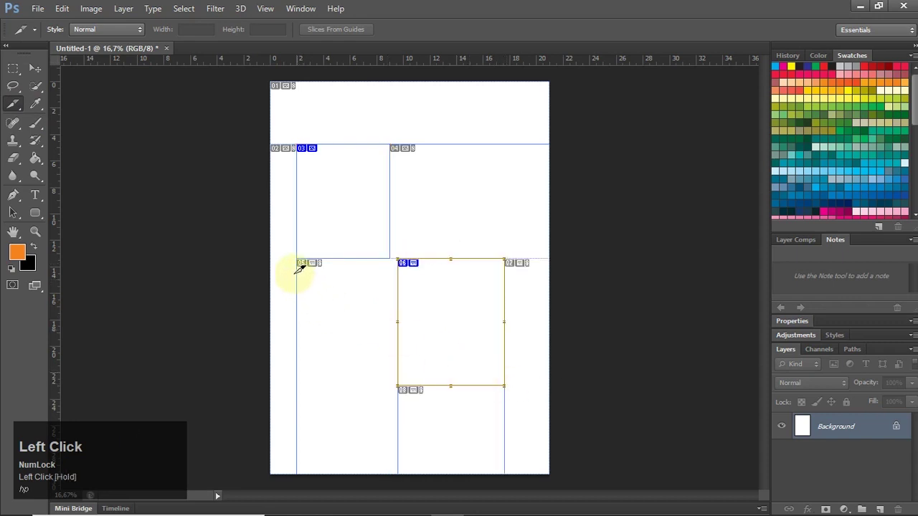
Remove both slices by restoring the document to its initial history state.
{"action": "key", "text": "ctrl"}
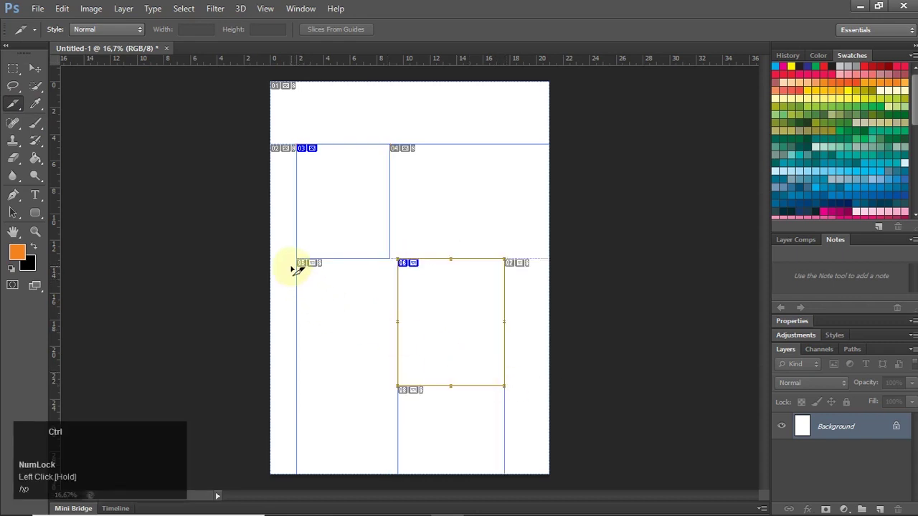
{"action": "key", "text": "ctrl+z"}
{"action": "key", "text": "ctrl+z"}
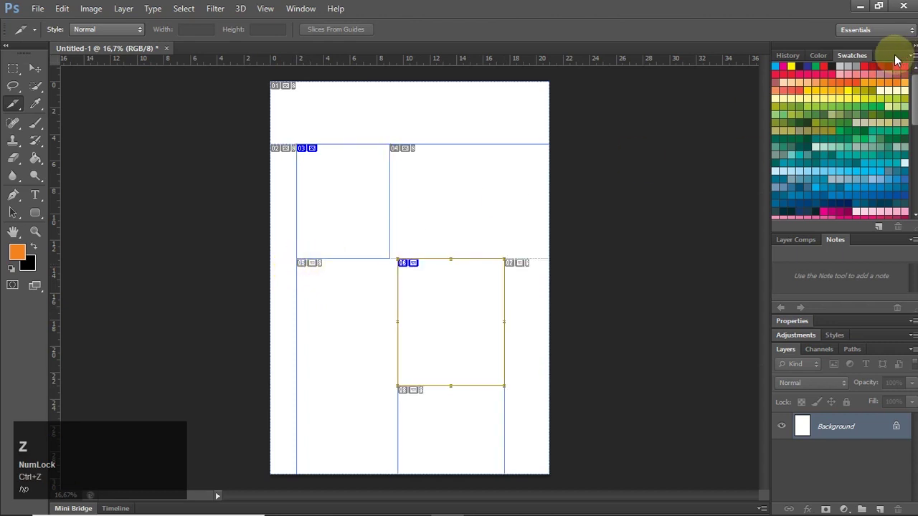
{"action": "left_click", "coordinate": [788, 55]}
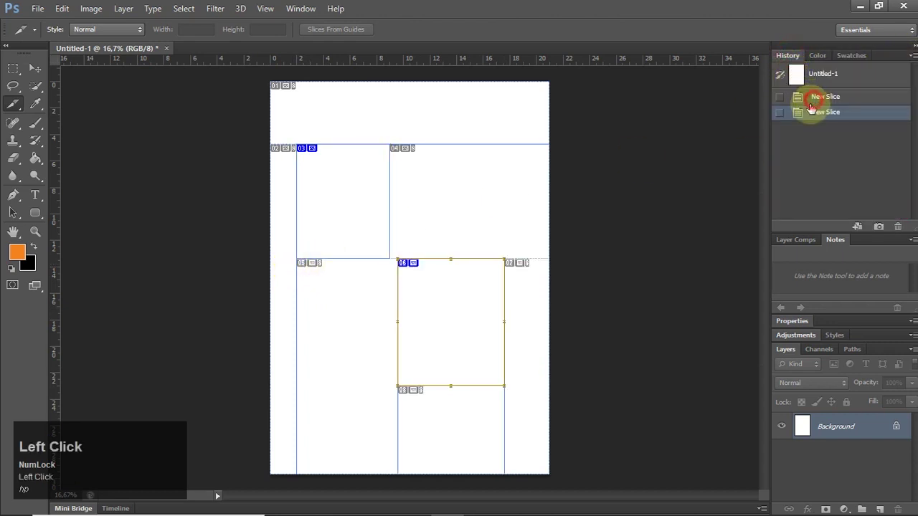
{"action": "left_click", "coordinate": [812, 100]}
{"action": "left_click", "coordinate": [796, 65]}
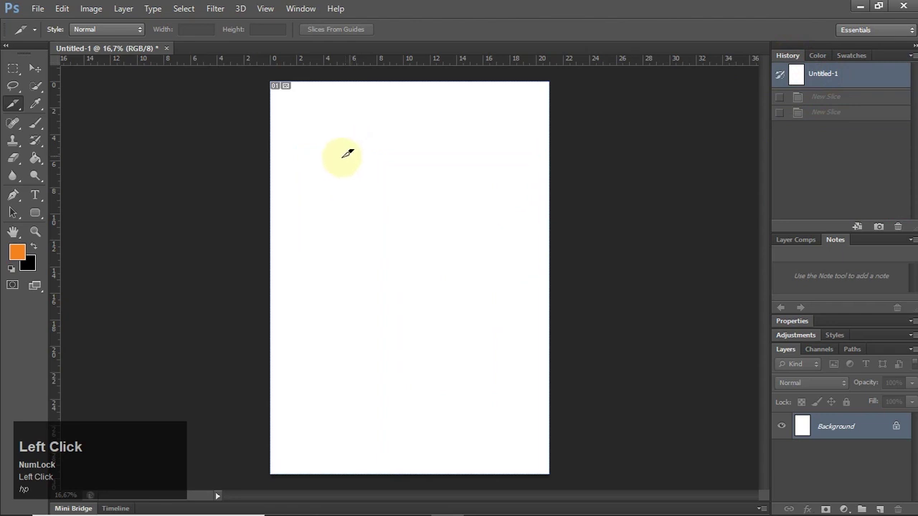
{"action": "left_click", "coordinate": [815, 66]}
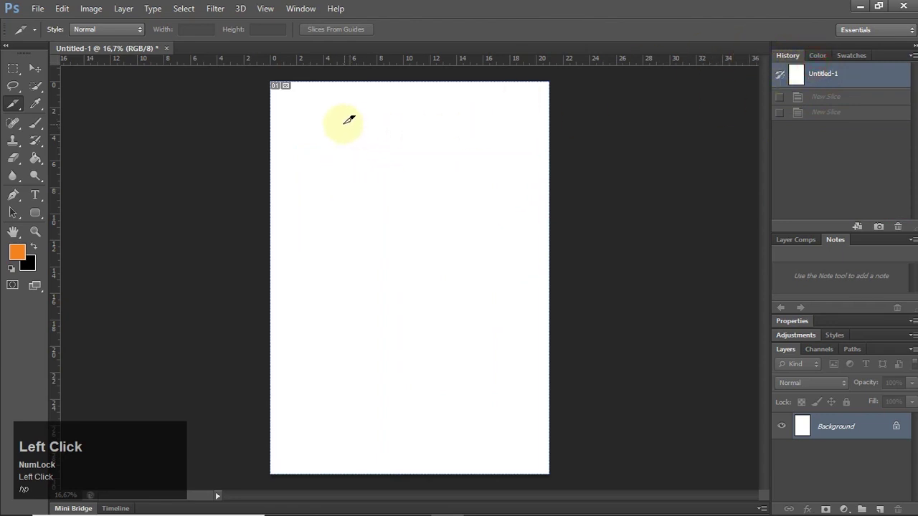
{"action": "key", "text": "space"}
Place the yellow "Image-from-iOS" picture from the "gambar" folder onto the blank page at its fitted size.
{"action": "mouse_move", "coordinate": [282, 510]}
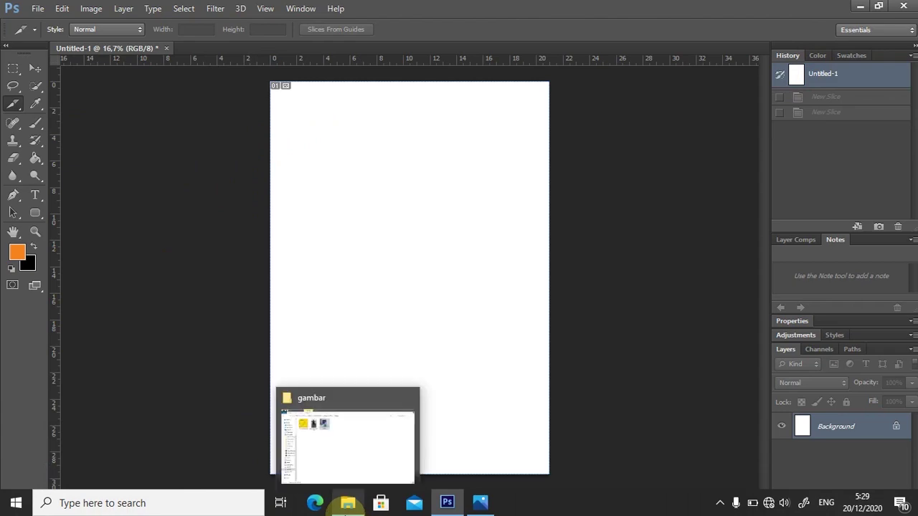
{"action": "left_click", "coordinate": [327, 432]}
{"action": "left_click_drag", "start_coordinate": [152, 129], "coordinate": [401, 332]}
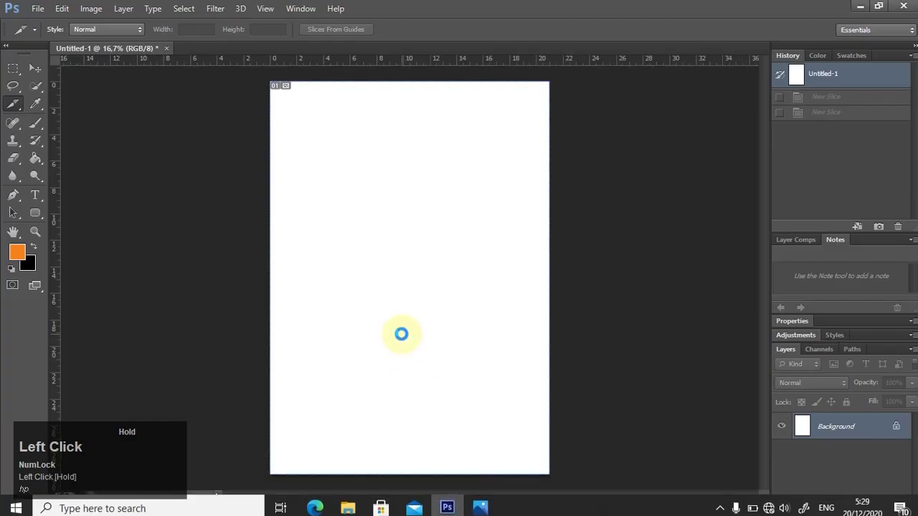
{"action": "key", "text": "Return"}
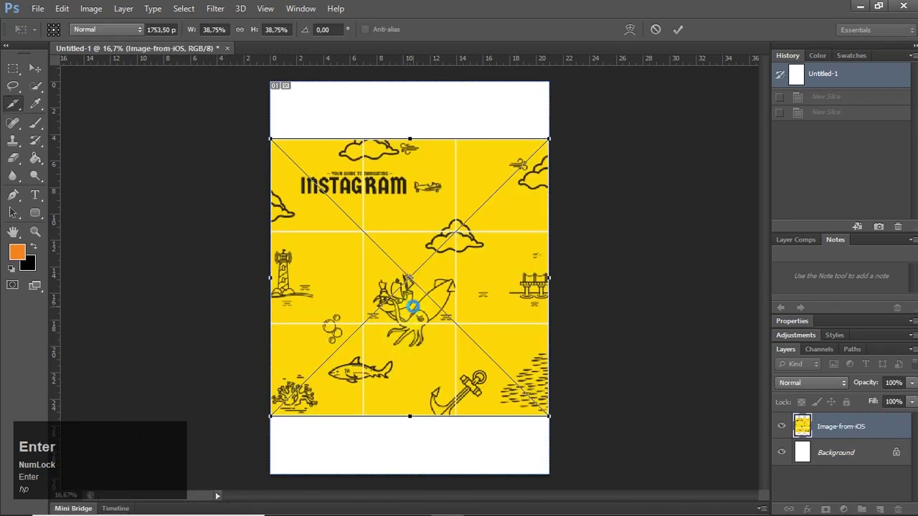
Crop the page to a 1 x 1 (Square) ratio so only the yellow Instagram picture remains.
{"action": "left_click_drag", "start_coordinate": [18, 109], "coordinate": [45, 99]}
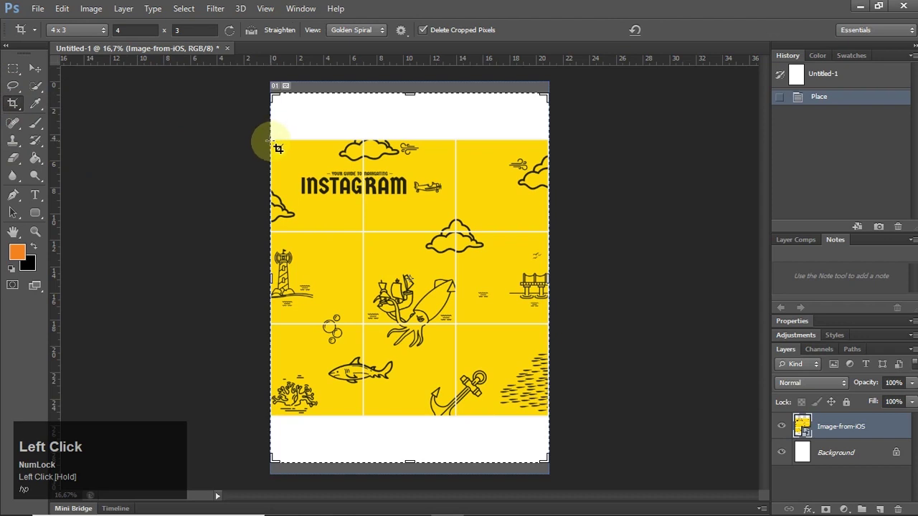
{"action": "left_click", "coordinate": [101, 30]}
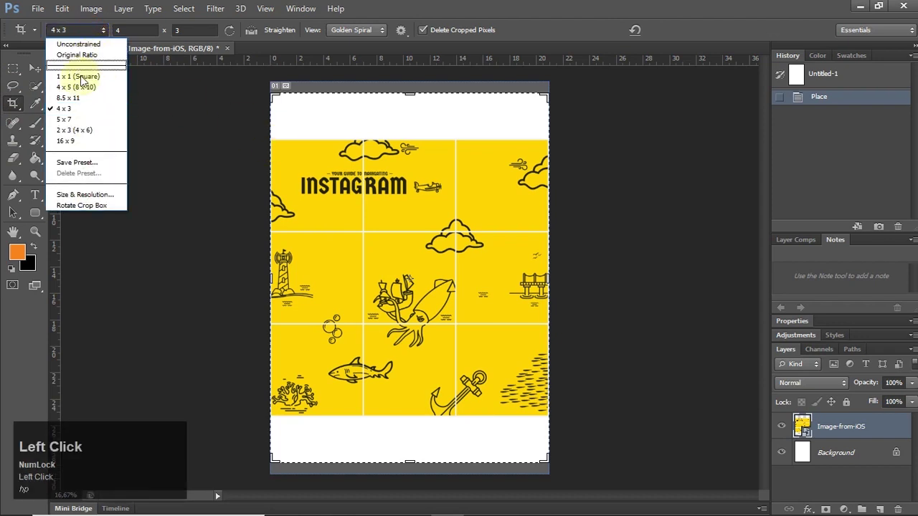
{"action": "left_click", "coordinate": [81, 84]}
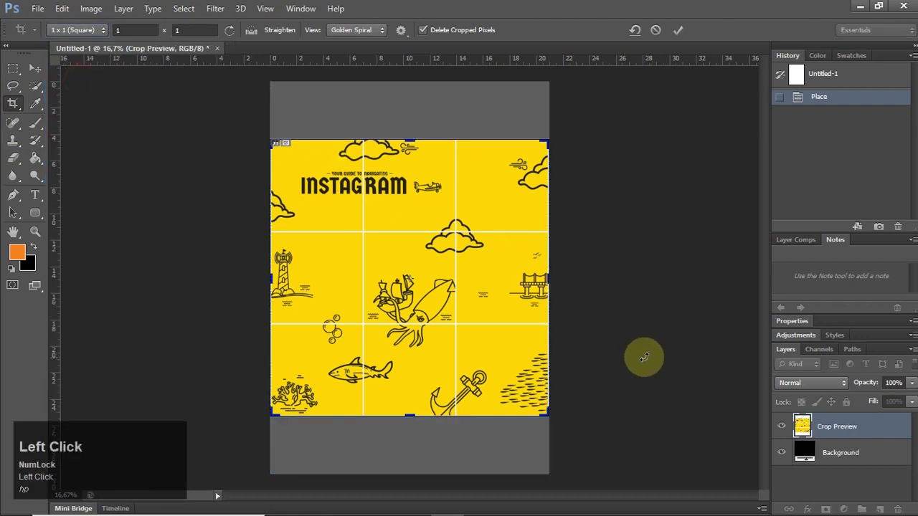
{"action": "key", "text": "Return"}
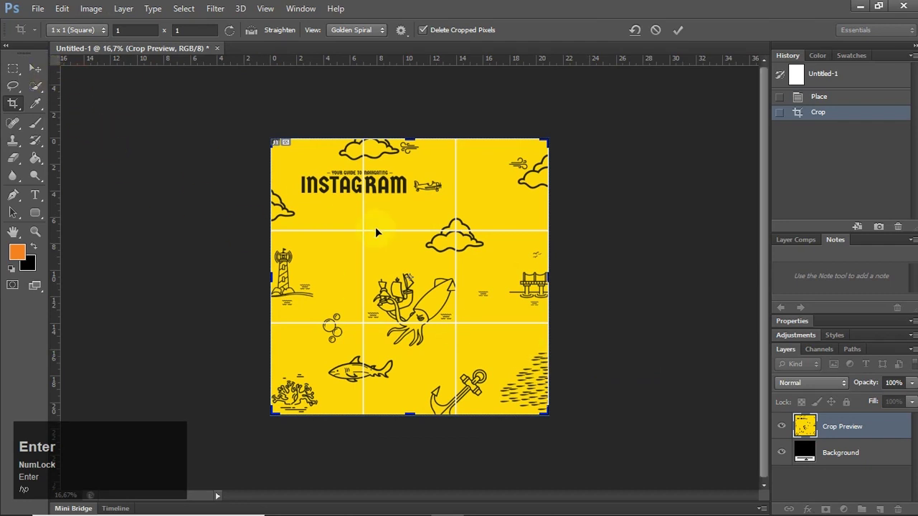
Divide the square picture with the Slice tool into 3 evenly spaced slices down and 3 across, discarding the pending crop.
{"action": "left_click_drag", "start_coordinate": [13, 102], "coordinate": [61, 127]}
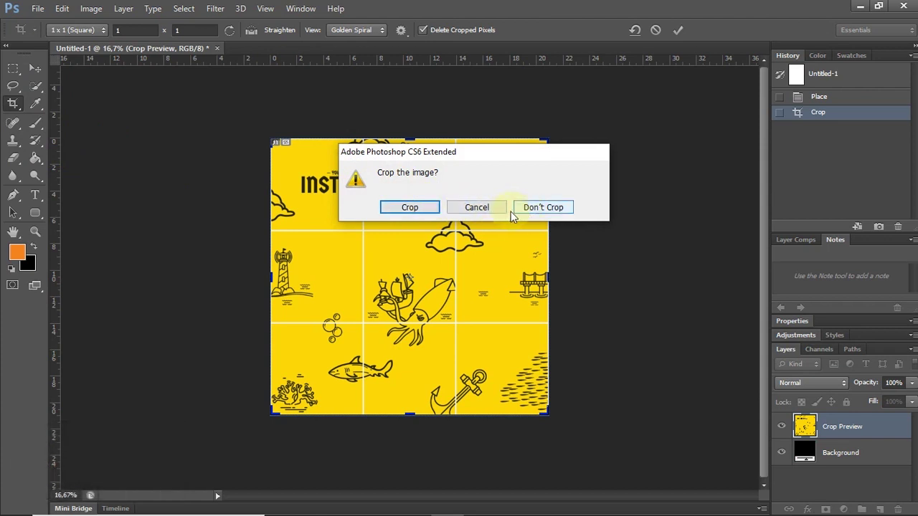
{"action": "left_click", "coordinate": [543, 207]}
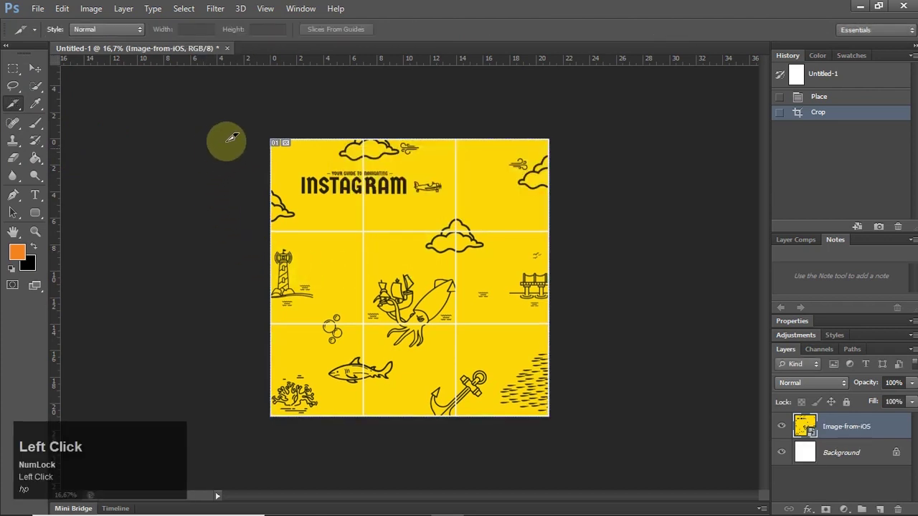
{"action": "right_click", "coordinate": [311, 183]}
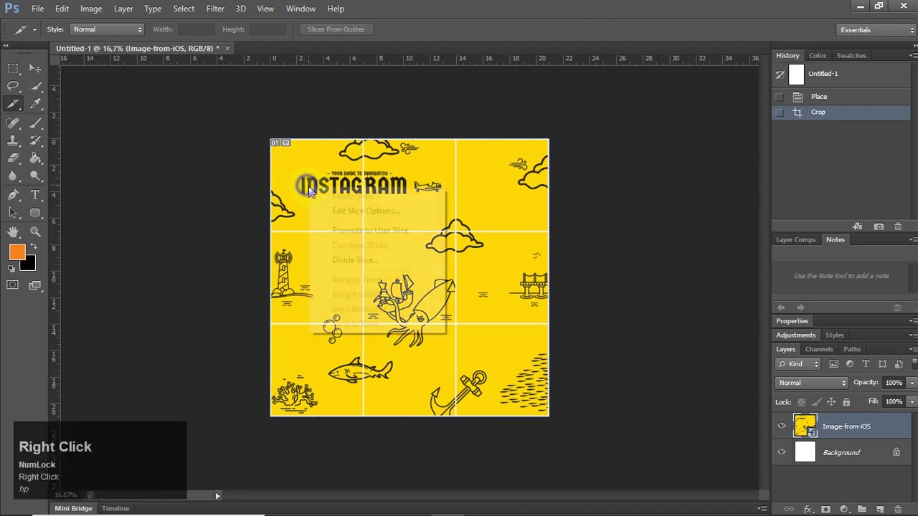
{"action": "left_click", "coordinate": [354, 261]}
{"action": "left_click", "coordinate": [363, 145]}
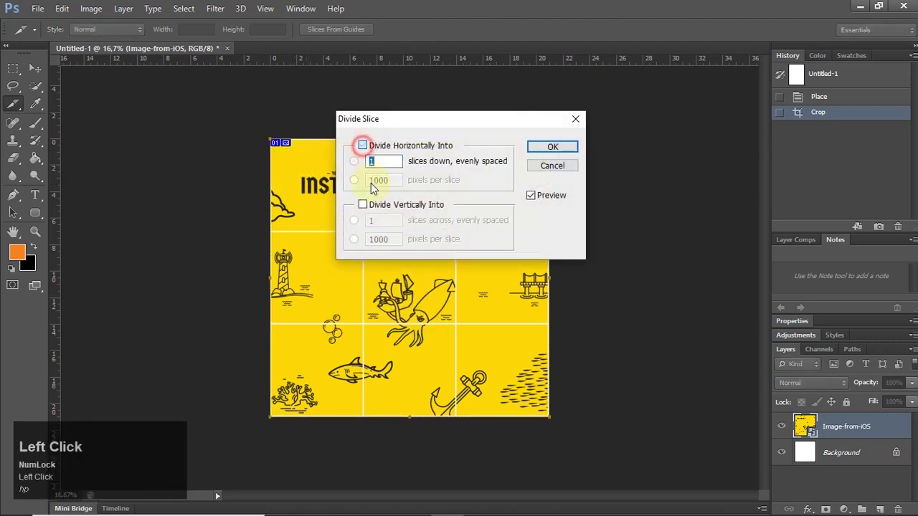
{"action": "left_click", "coordinate": [363, 205]}
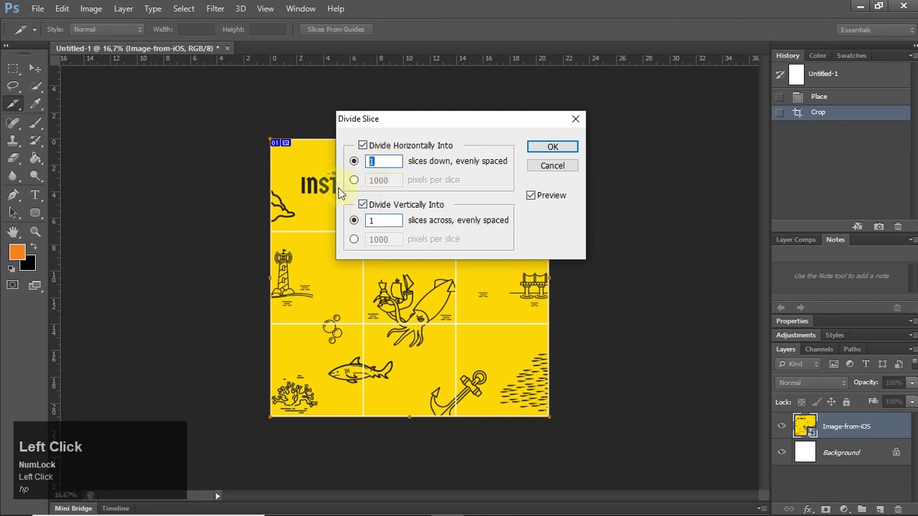
{"action": "type", "text": "3"}
{"action": "left_click", "coordinate": [374, 221]}
{"action": "type", "text": "3"}
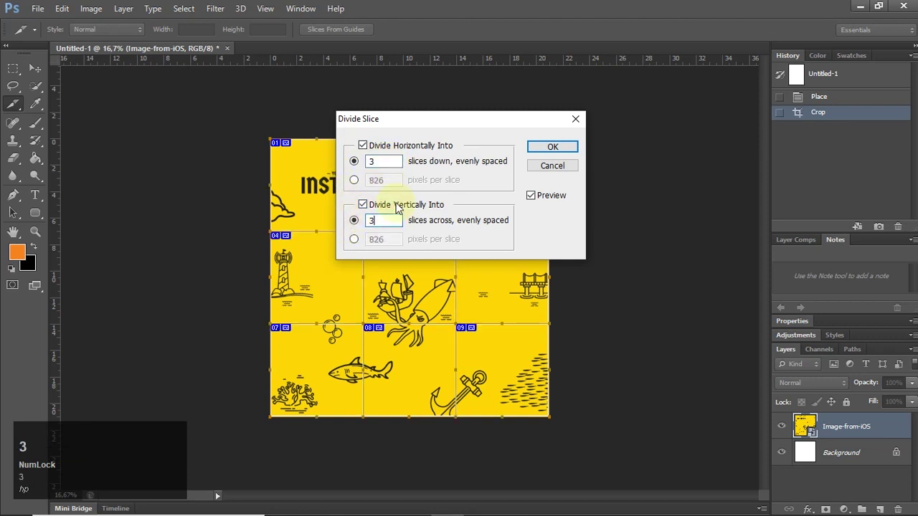
{"action": "left_click", "coordinate": [537, 149]}
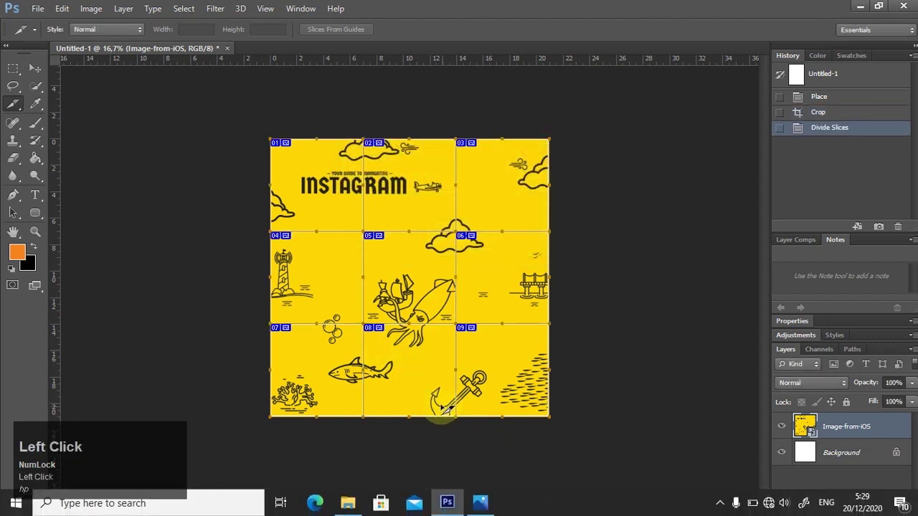
Try widening the first column of slices with the Slice Select tool, and undo the resize.
{"action": "left_click", "coordinate": [15, 104]}
{"action": "left_click_drag", "start_coordinate": [14, 104], "coordinate": [79, 140]}
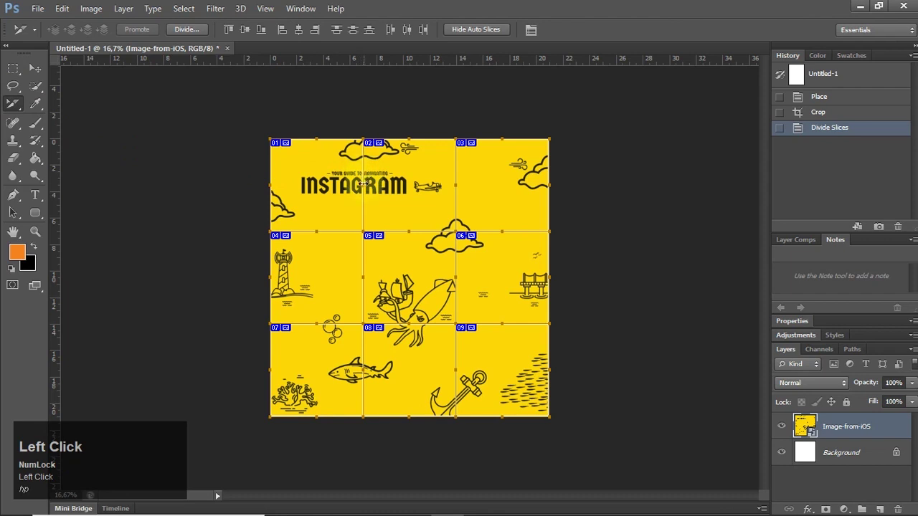
{"action": "mouse_move", "coordinate": [363, 185]}
{"action": "left_mouse_down"}
{"action": "mouse_move", "coordinate": [390, 180]}
{"action": "mouse_move", "coordinate": [378, 189]}
{"action": "left_mouse_up"}
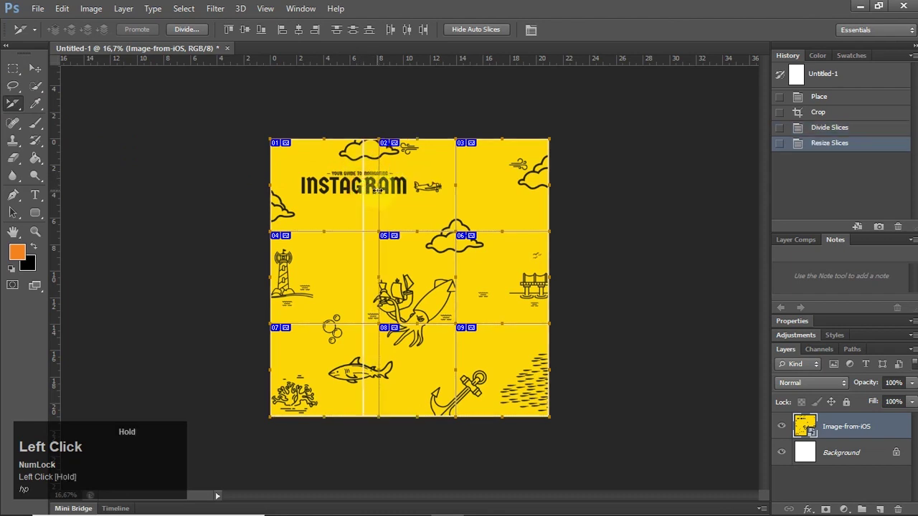
{"action": "key", "text": "ctrl+z"}
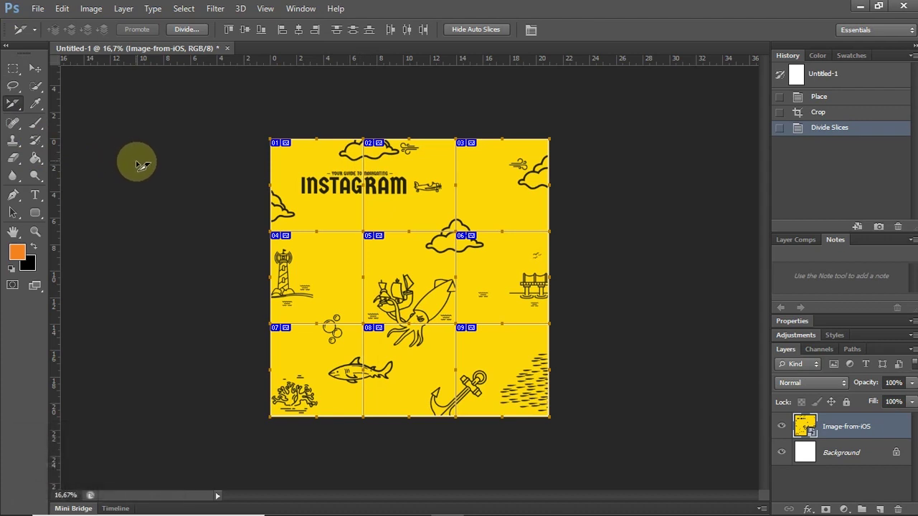
{"action": "key", "text": "Caps_Lock"}
{"action": "left_click", "coordinate": [666, 502]}
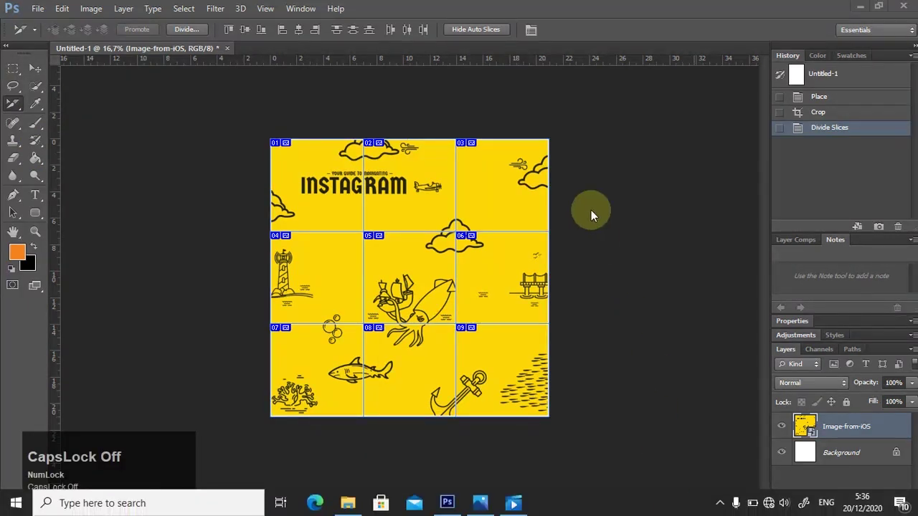
{"action": "left_click", "coordinate": [583, 188]}
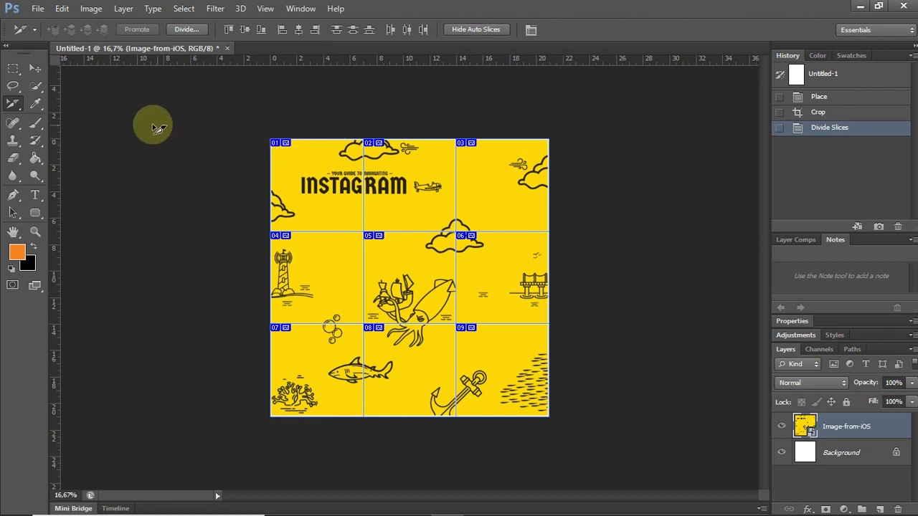
Open the sliced picture in Save for Web.
{"action": "left_click", "coordinate": [35, 9]}
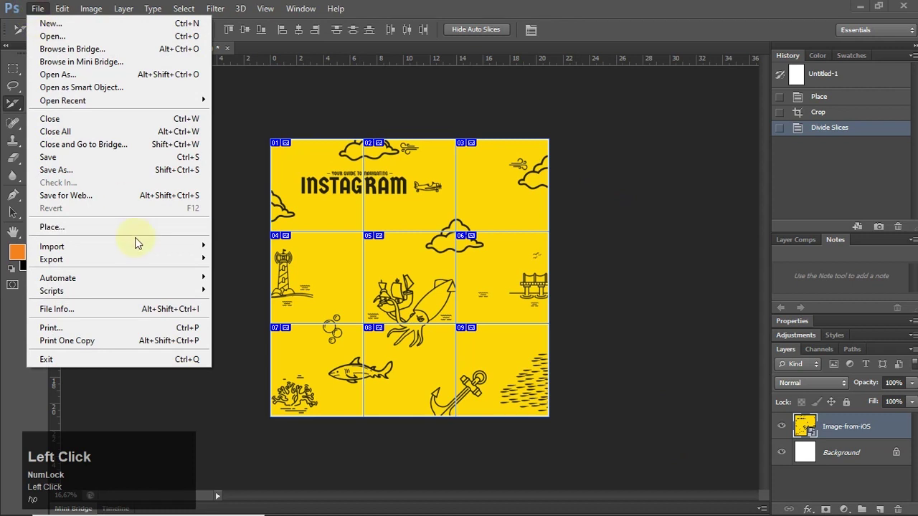
{"action": "left_click", "coordinate": [117, 198]}
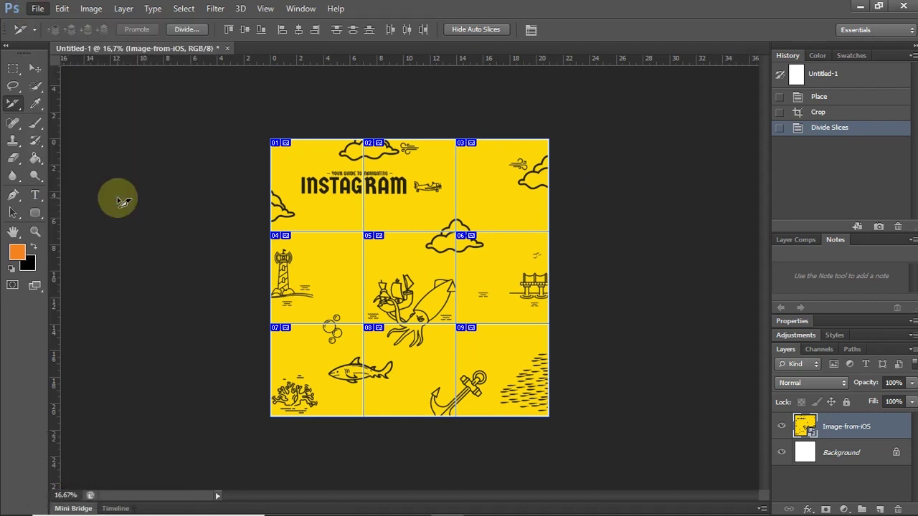
{"action": "left_click", "coordinate": [39, 9]}
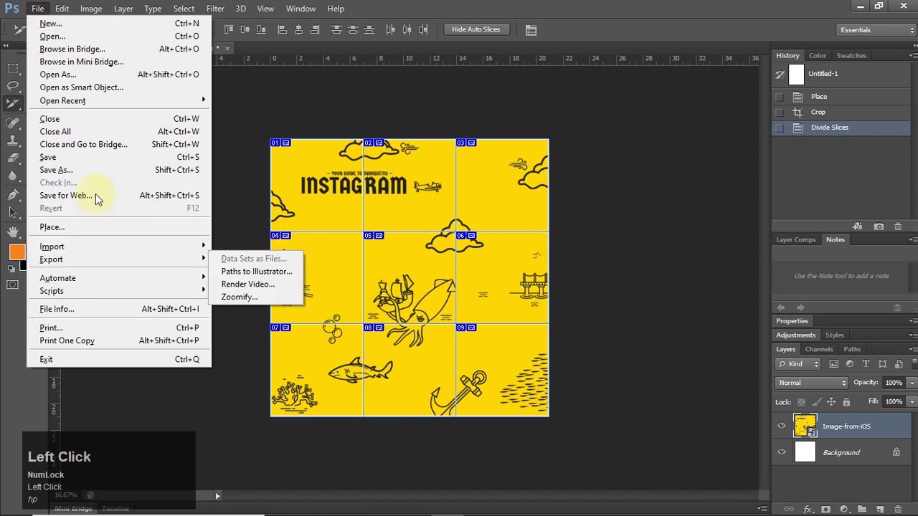
{"action": "left_click", "coordinate": [96, 195]}
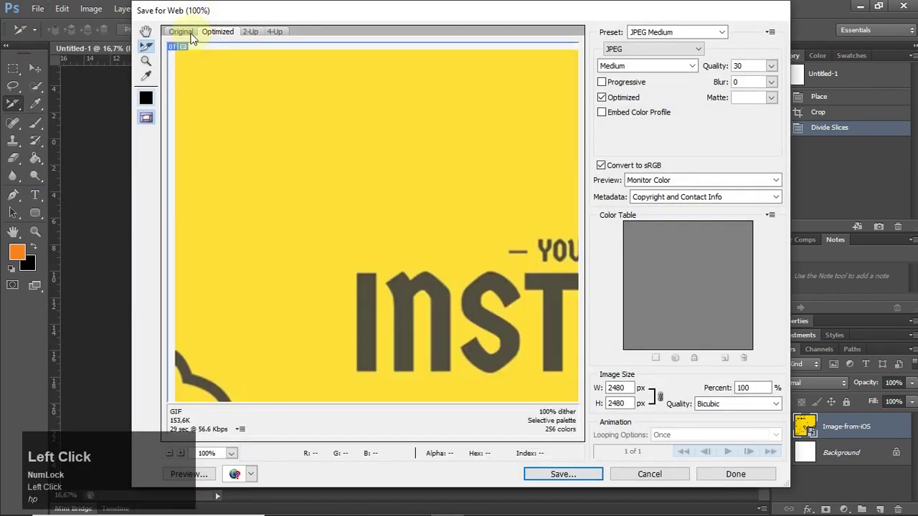
Examine the slice grid in the original, unoptimized preview at 25% zoom.
{"action": "left_click", "coordinate": [184, 31]}
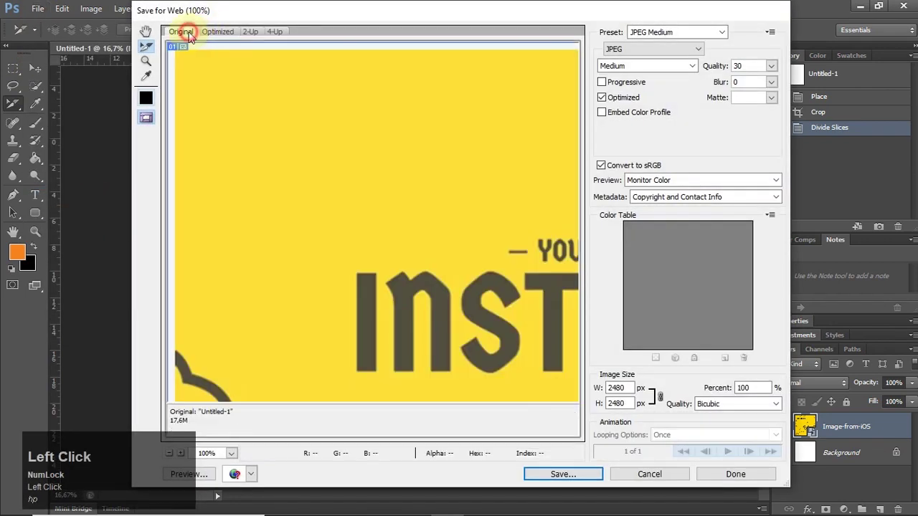
{"action": "left_click", "coordinate": [168, 454]}
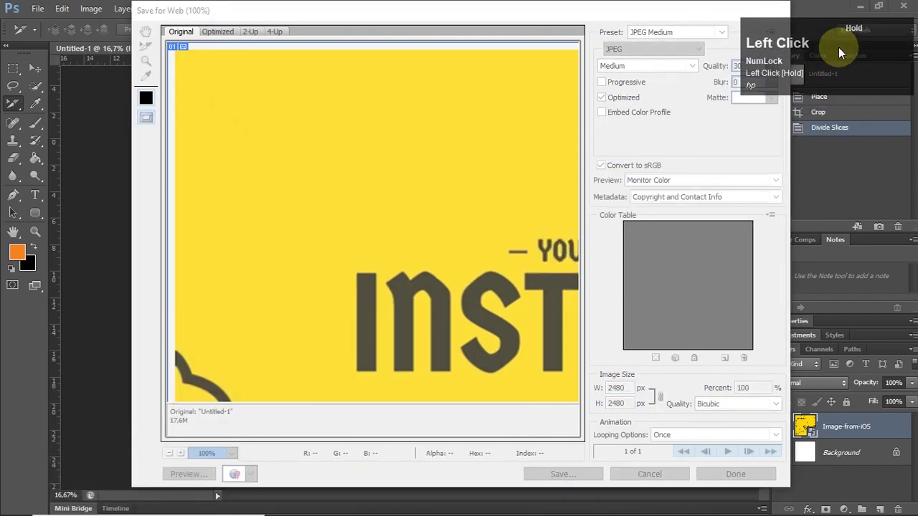
{"action": "left_click", "coordinate": [167, 453]}
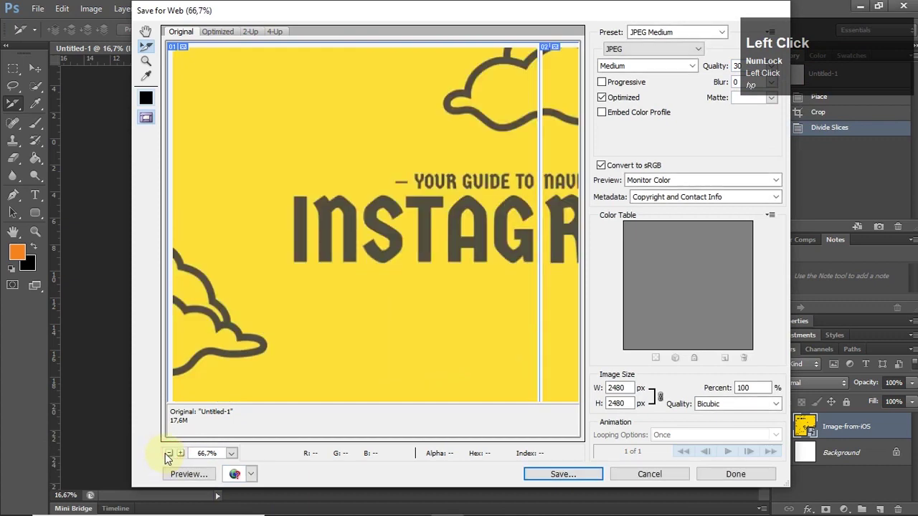
{"action": "left_click", "coordinate": [165, 453]}
{"action": "left_click", "coordinate": [166, 453]}
{"action": "left_click", "coordinate": [166, 453]}
{"action": "left_click", "coordinate": [166, 453]}
{"action": "left_click", "coordinate": [167, 453]}
{"action": "left_click", "coordinate": [167, 453]}
{"action": "left_click", "coordinate": [167, 453]}
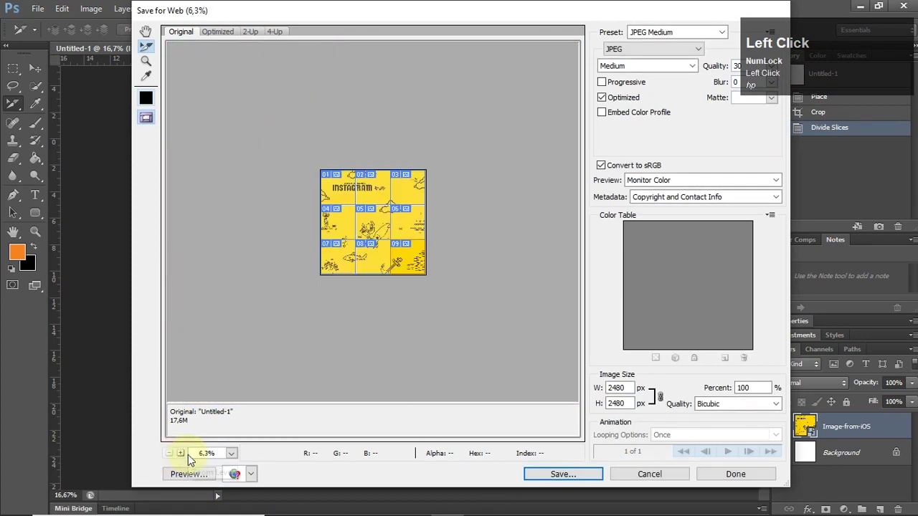
{"action": "left_click", "coordinate": [180, 453]}
{"action": "left_click", "coordinate": [180, 453]}
{"action": "left_click", "coordinate": [180, 453]}
{"action": "left_click", "coordinate": [180, 454]}
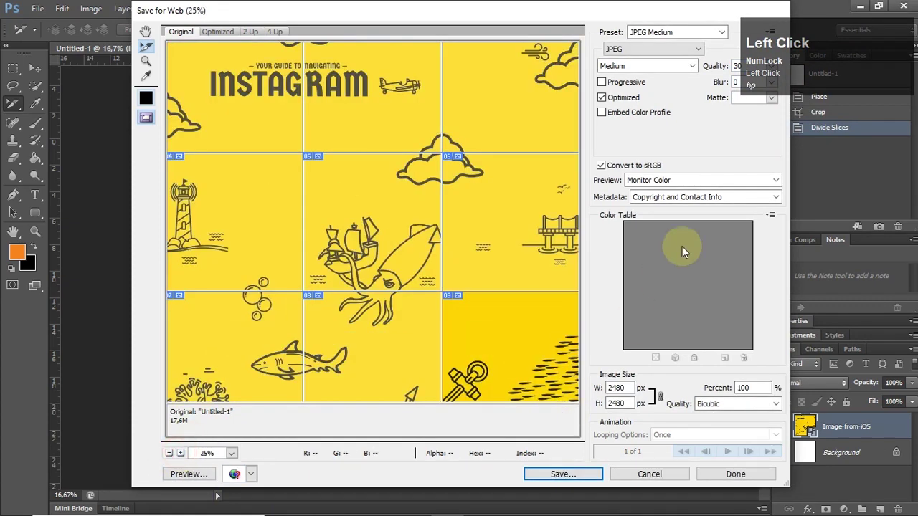
Export all slices as JPEG images under the file name "fed ig" into the "kuliah" folder, keeping Images Only.
{"action": "left_click", "coordinate": [613, 49]}
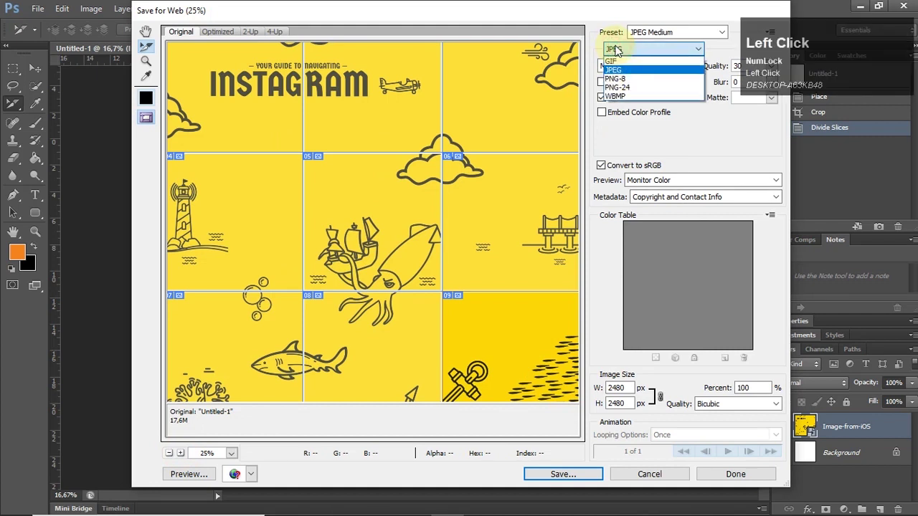
{"action": "left_click", "coordinate": [614, 49]}
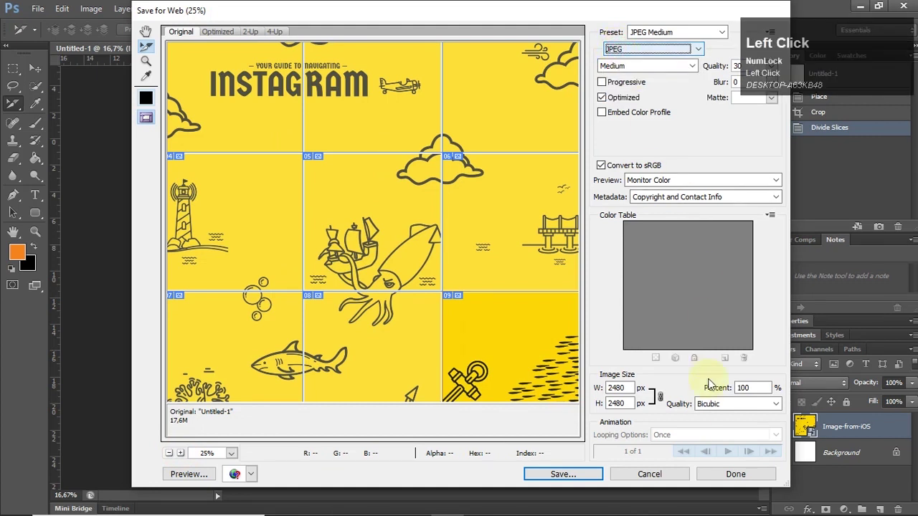
{"action": "left_click", "coordinate": [579, 474]}
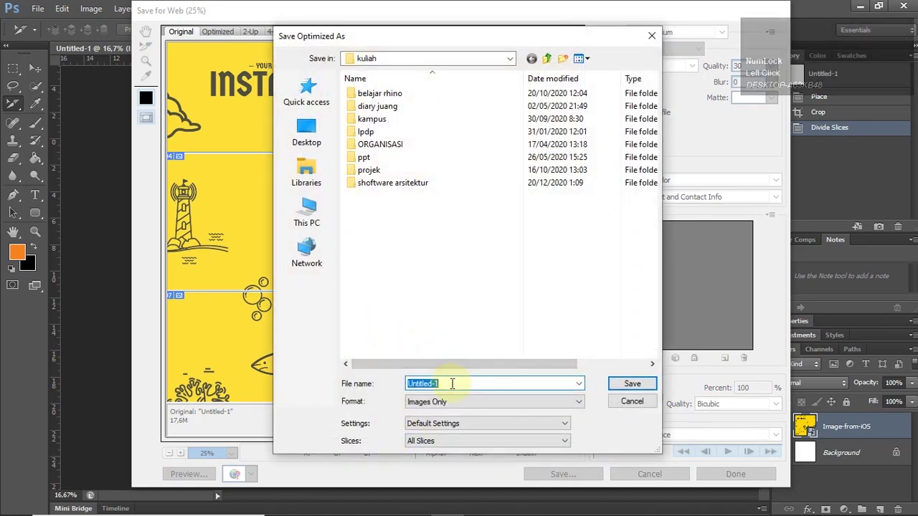
{"action": "type", "text": "fed ig"}
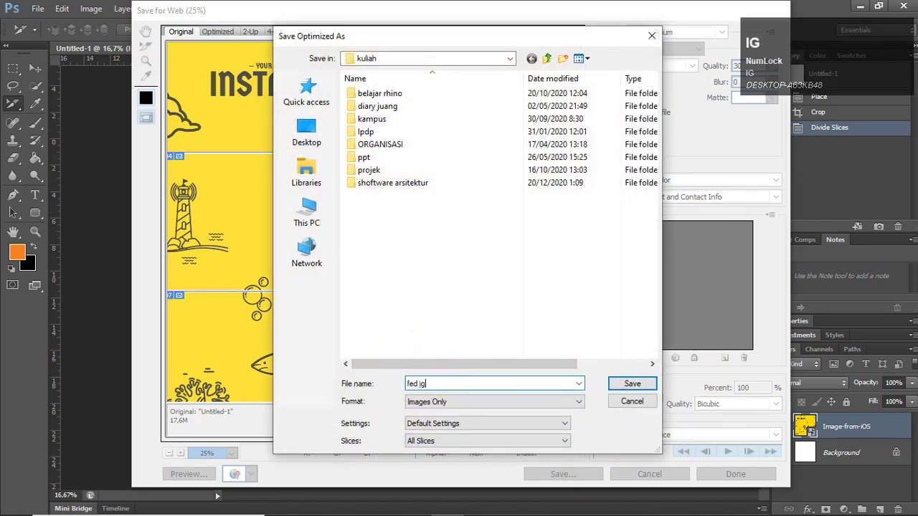
{"action": "left_click", "coordinate": [631, 383]}
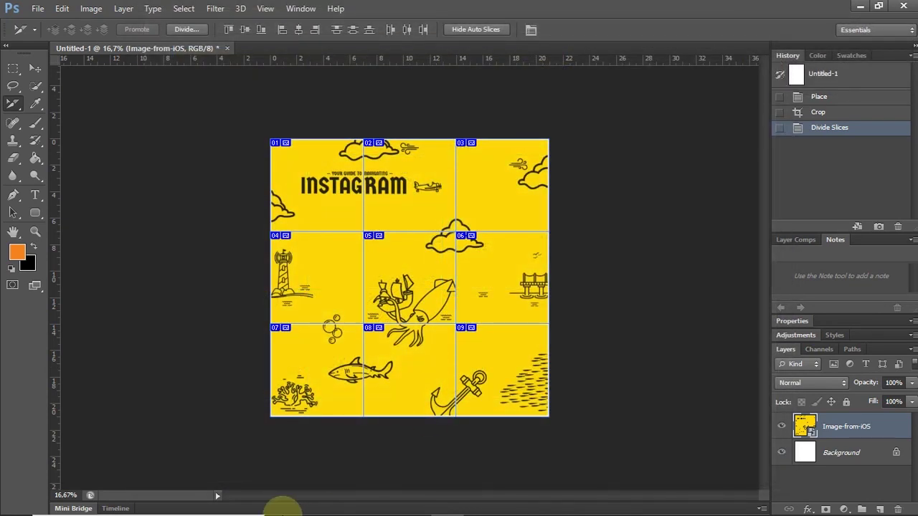
Switch to File Explorer, open the "images" folder in "kuliah", and look through the exported slices starting from fed-ig_01.
{"action": "mouse_move", "coordinate": [282, 505]}
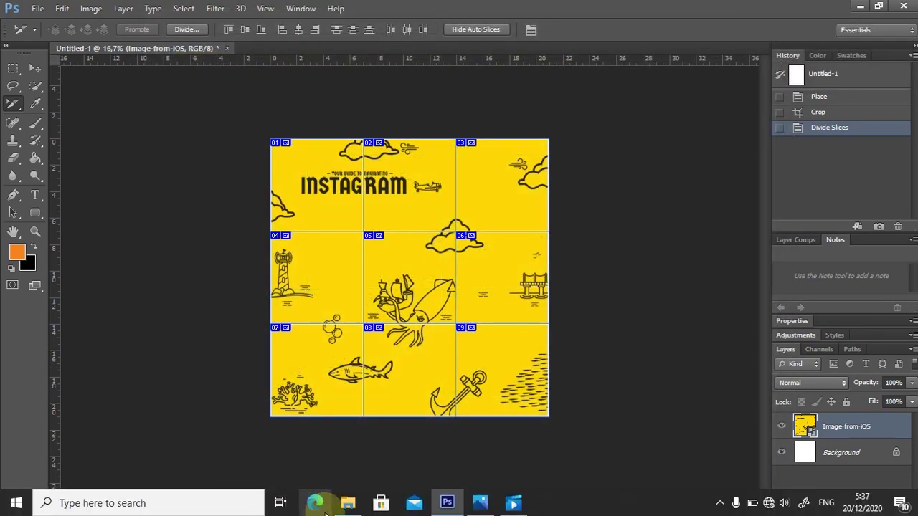
{"action": "left_click", "coordinate": [348, 503]}
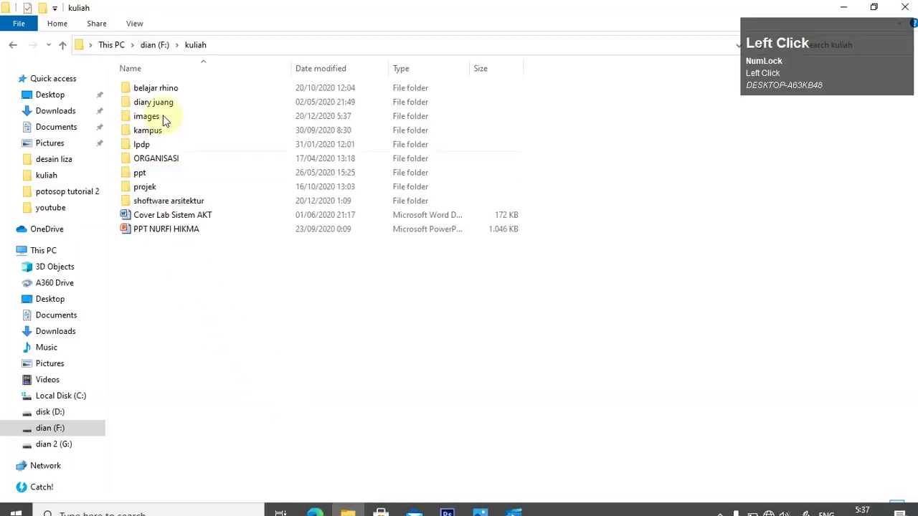
{"action": "double_click", "coordinate": [180, 117]}
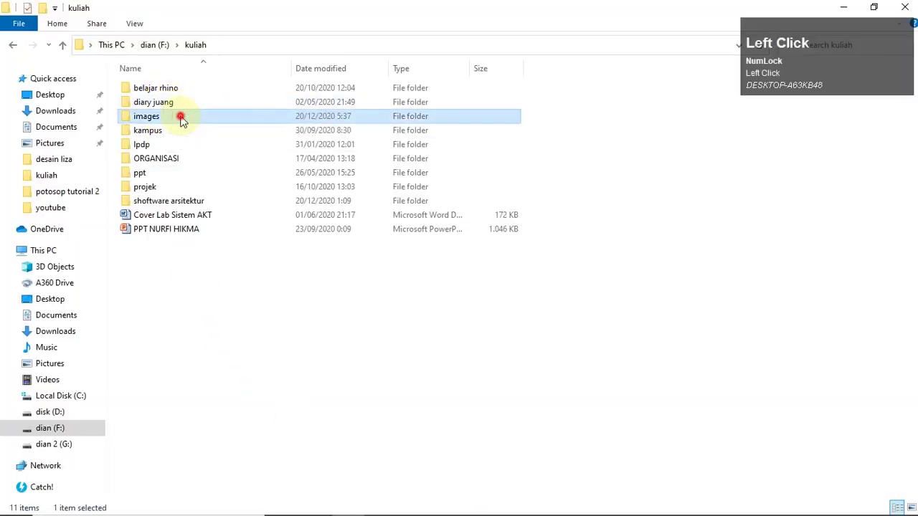
{"action": "double_click", "coordinate": [176, 110]}
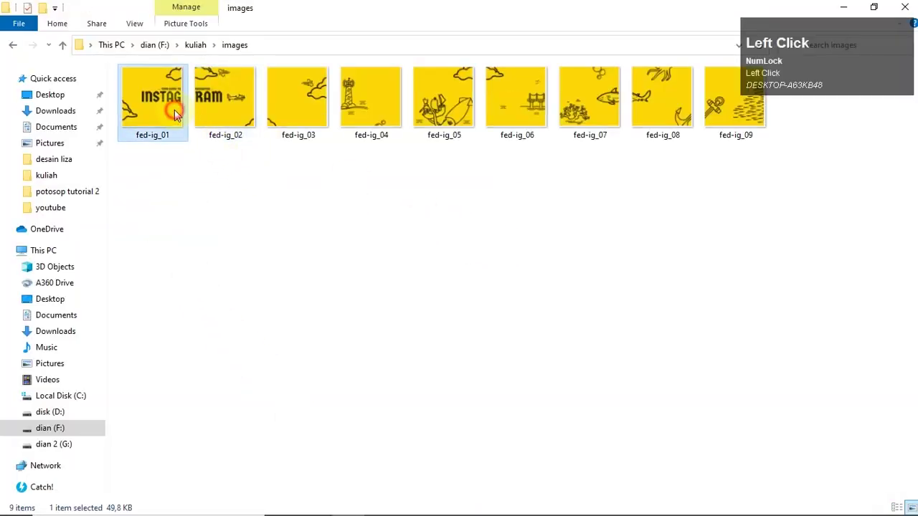
{"action": "key", "text": "Right"}
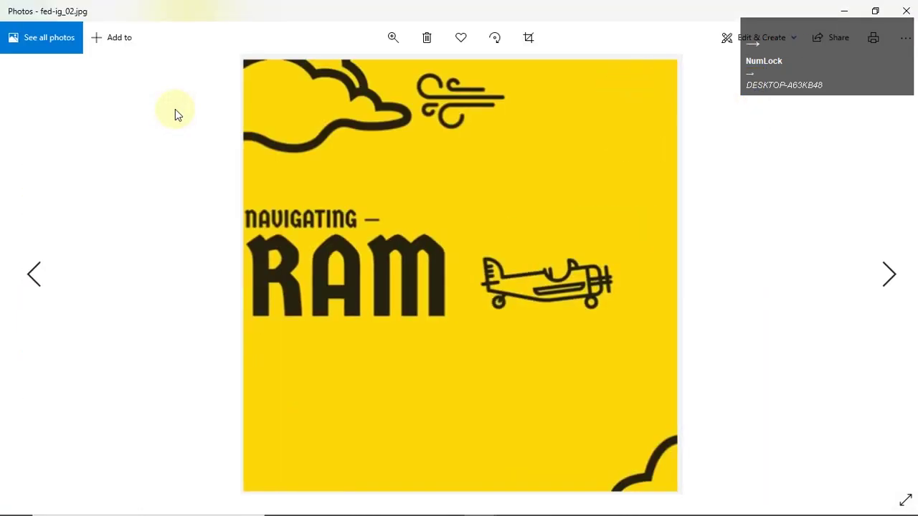
{"action": "key", "text": "Right"}
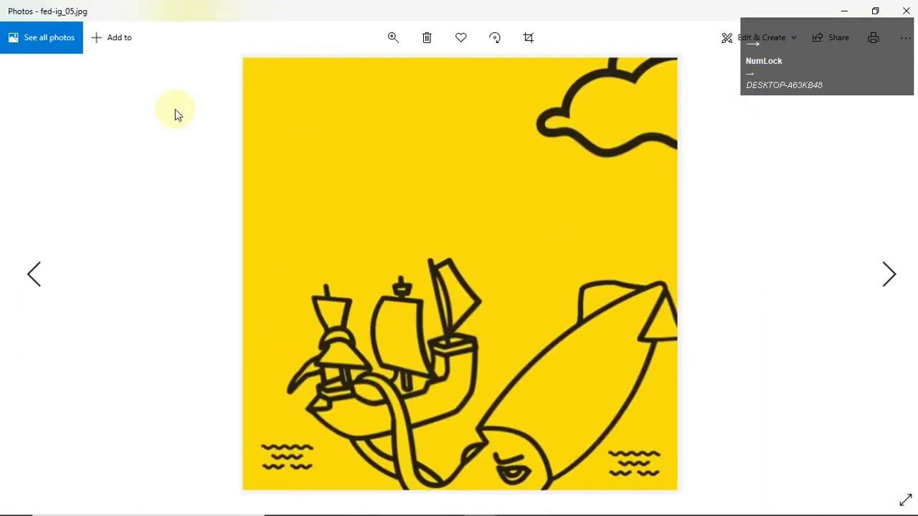
{"action": "left_click", "coordinate": [907, 10]}
Return to Photoshop, activate the Eyedropper tool, and review its Sample and Sample Size options.
{"action": "left_click", "coordinate": [447, 502]}
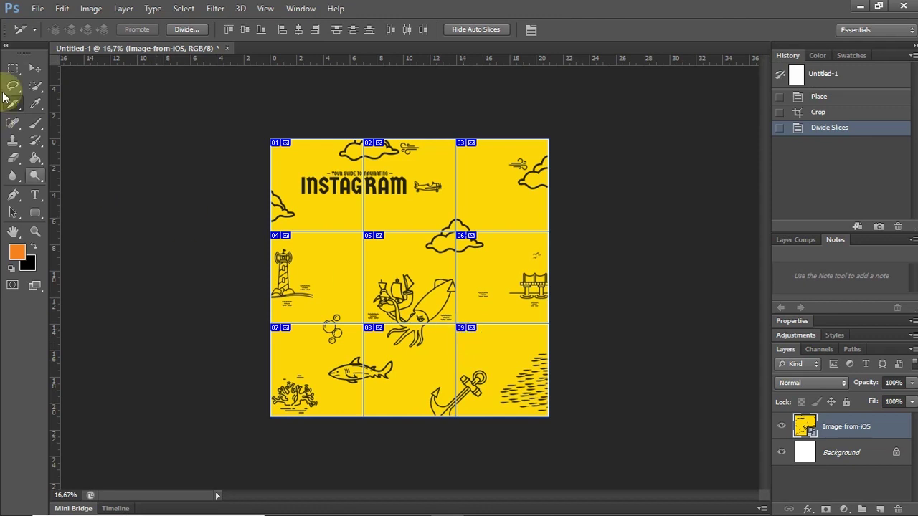
{"action": "left_click", "coordinate": [36, 105]}
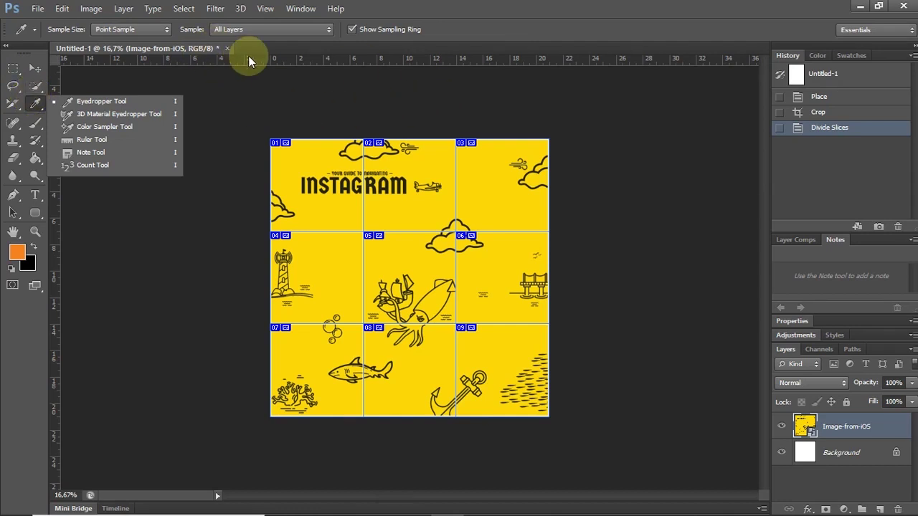
{"action": "left_click", "coordinate": [269, 30]}
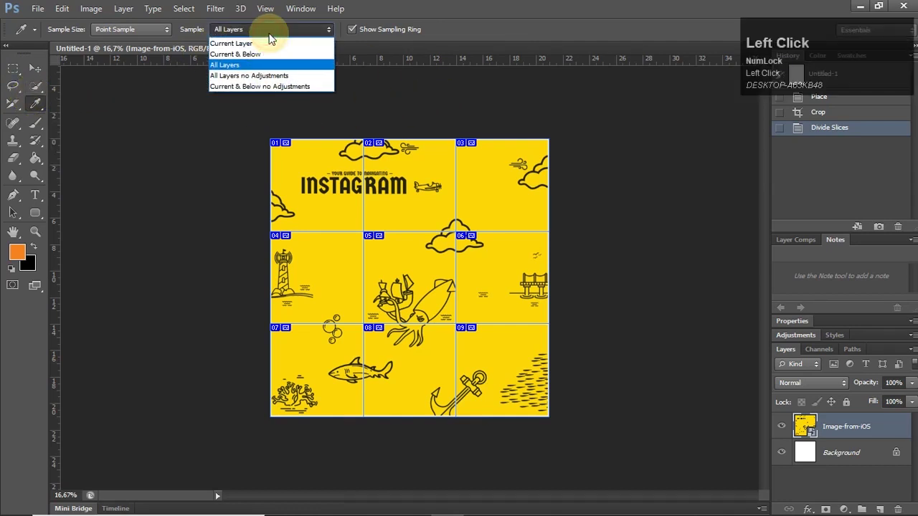
{"action": "left_click", "coordinate": [136, 29]}
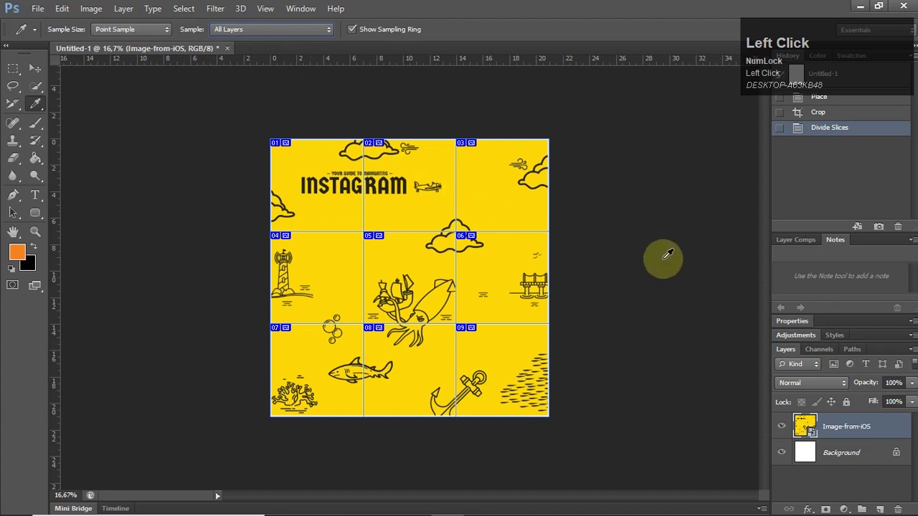